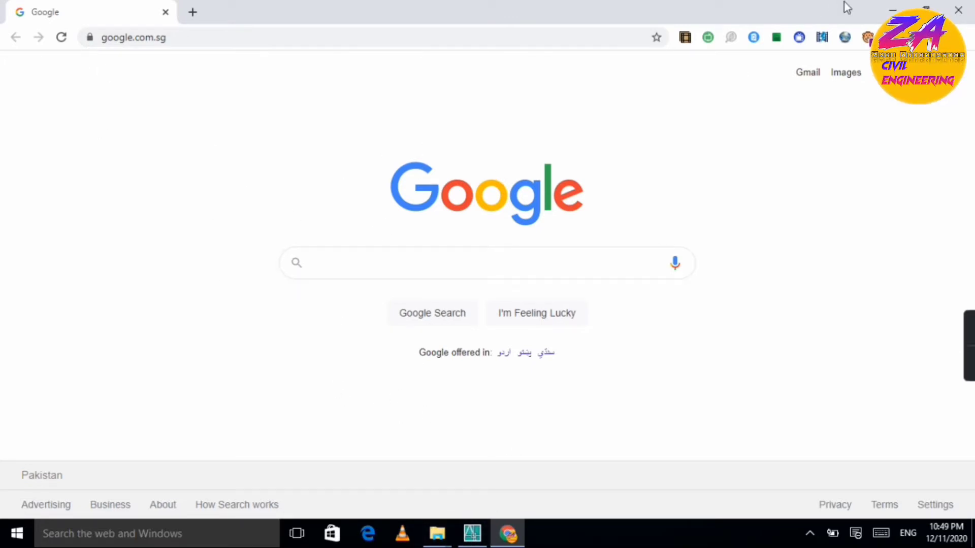
click(885, 4)
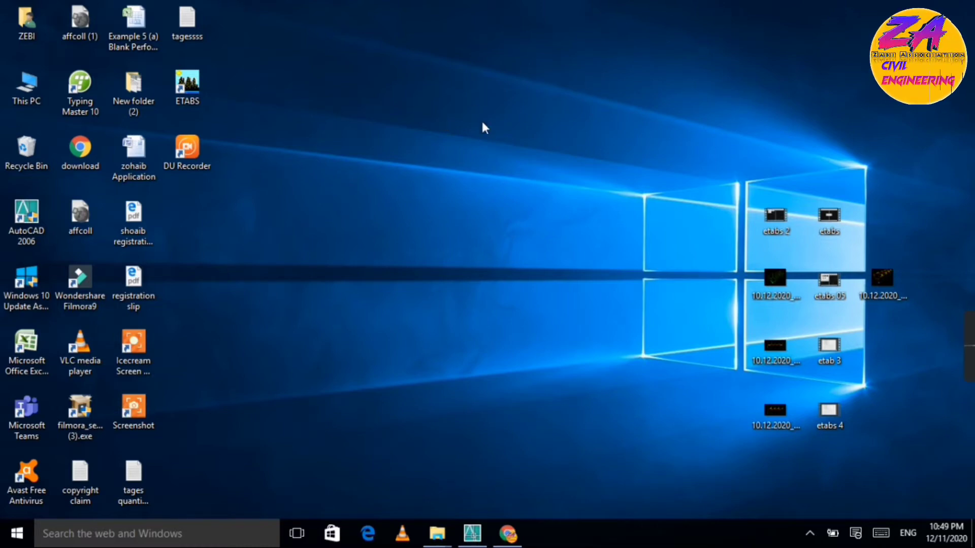
click(507, 533)
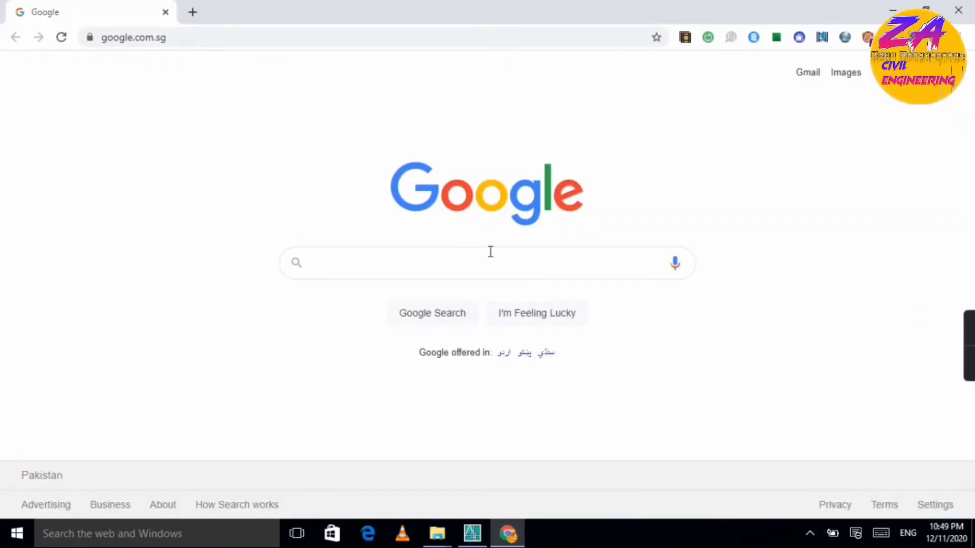
Search Google for "csi etabs".
click(418, 270)
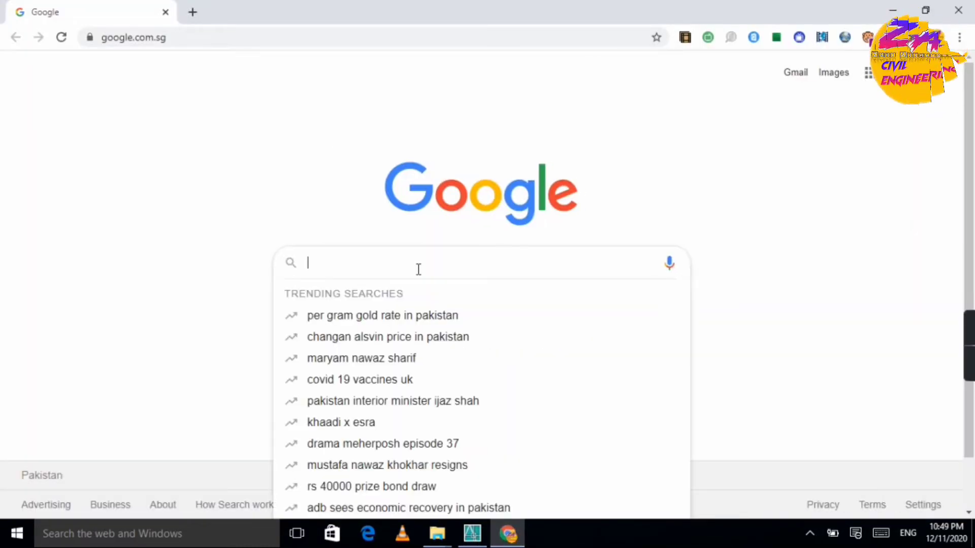
text(csi)
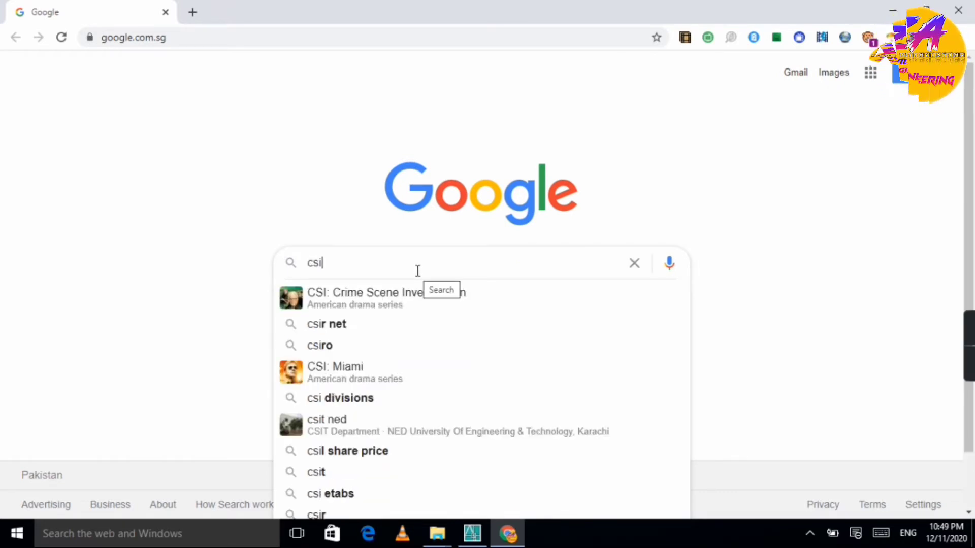
text(e)
key(BackSpace)
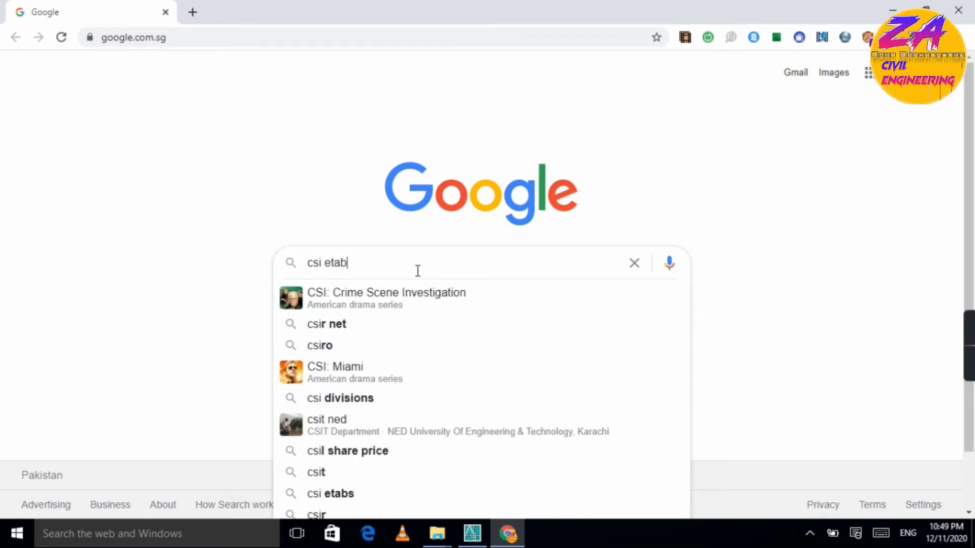
key(Return)
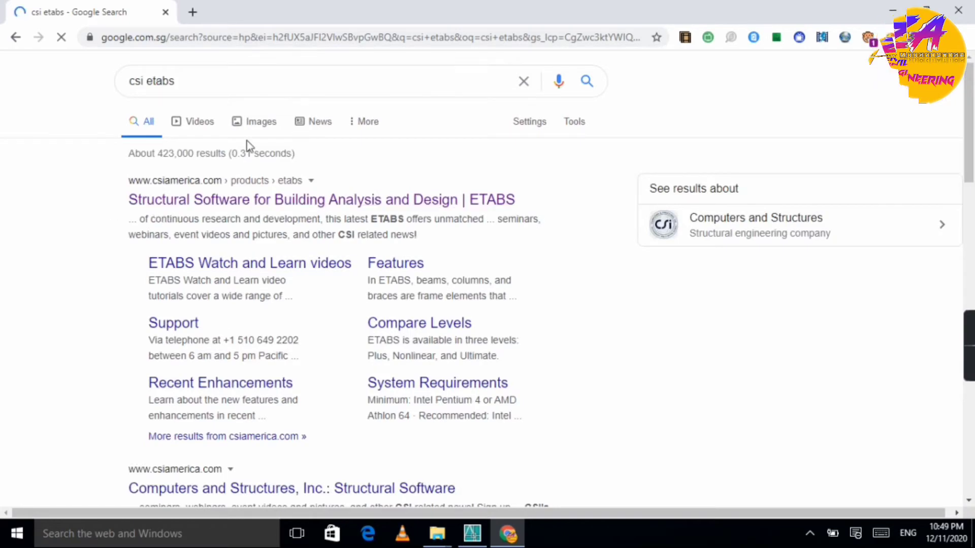
Look through the search results and open the csiamerica.com ETABS product page.
scroll(102, 141, down, 5)
scroll(199, 131, up, 5)
scroll(200, 133, down, 10)
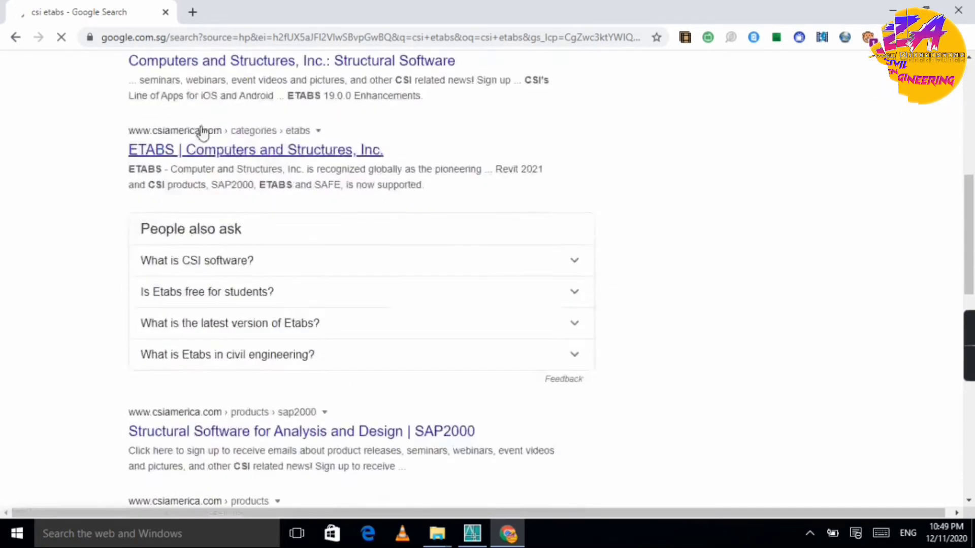
scroll(206, 127, up, 10)
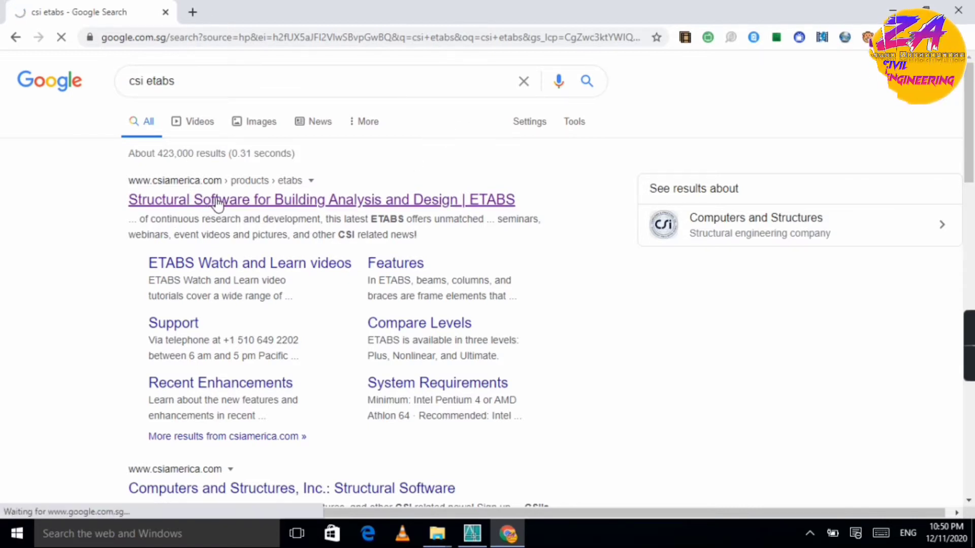
scroll(167, 152, down, 1)
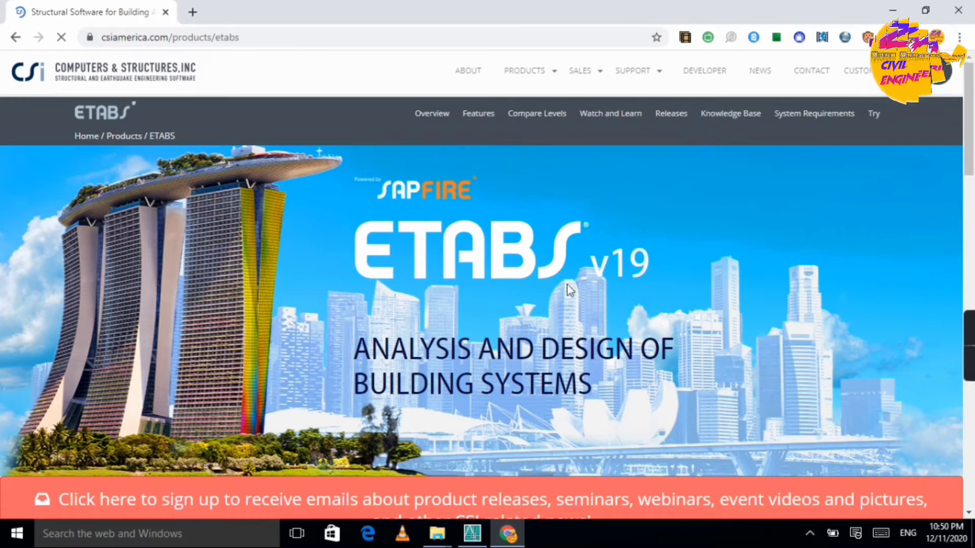
Examine the ETABS product page, including the design features, overview text, Watch and Learn videos and news sections.
scroll(429, 150, down, 3)
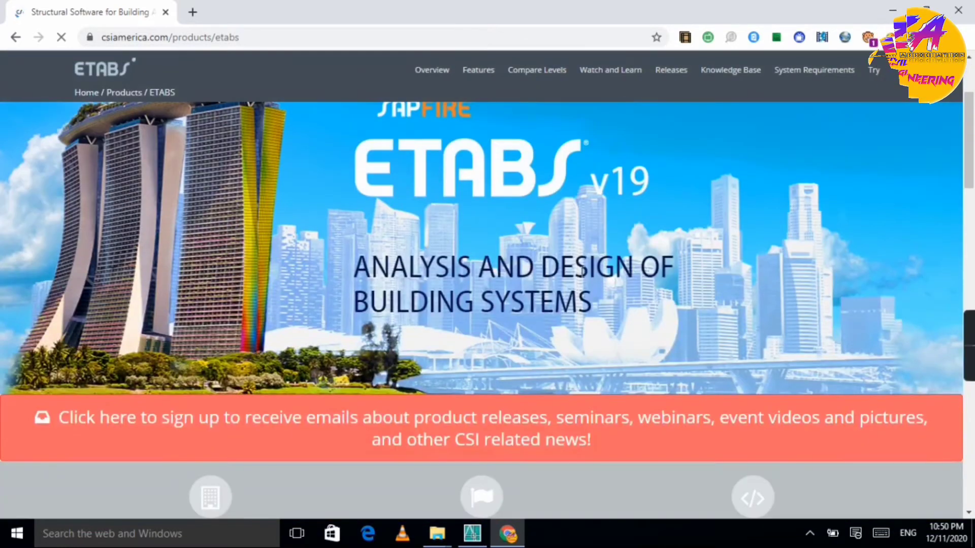
scroll(591, 284, down, 3)
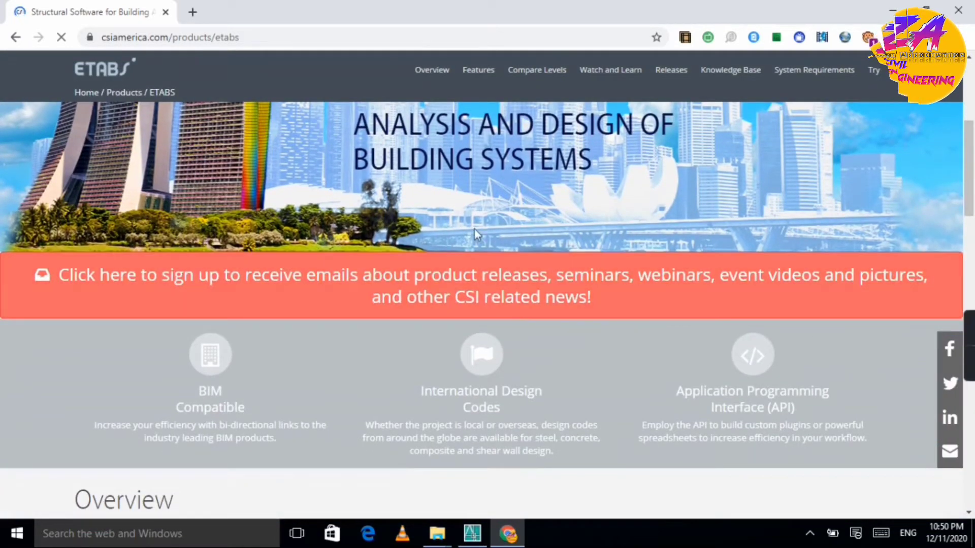
scroll(73, 295, down, 3)
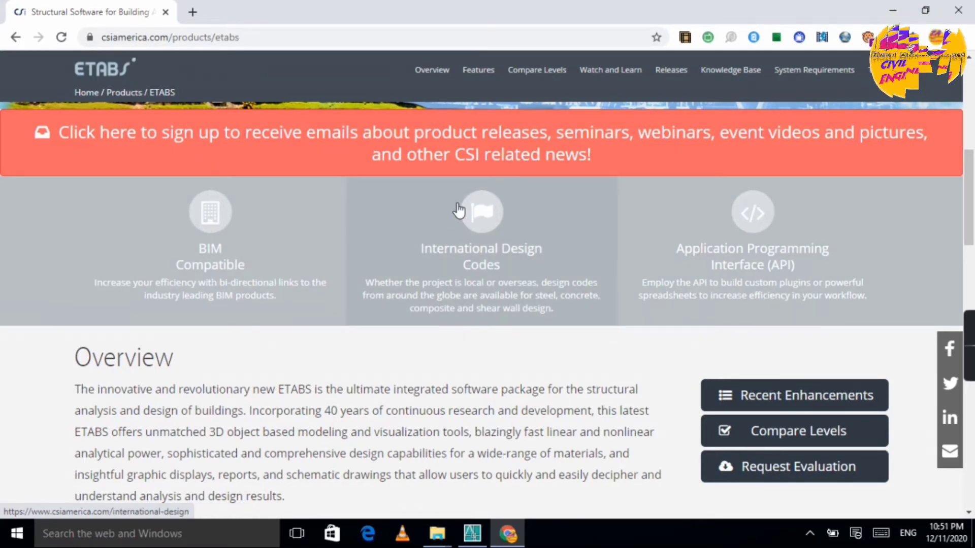
scroll(460, 209, down, 3)
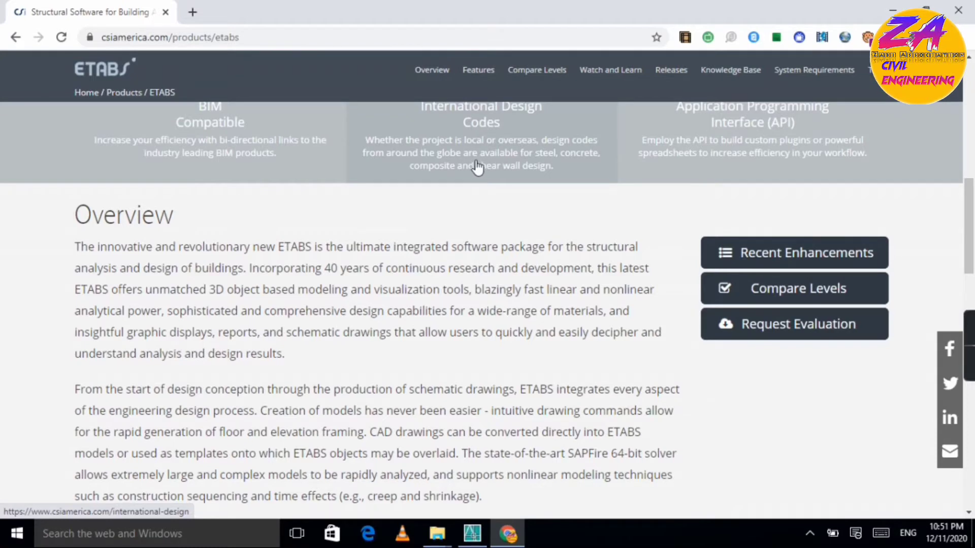
scroll(477, 168, up, 3)
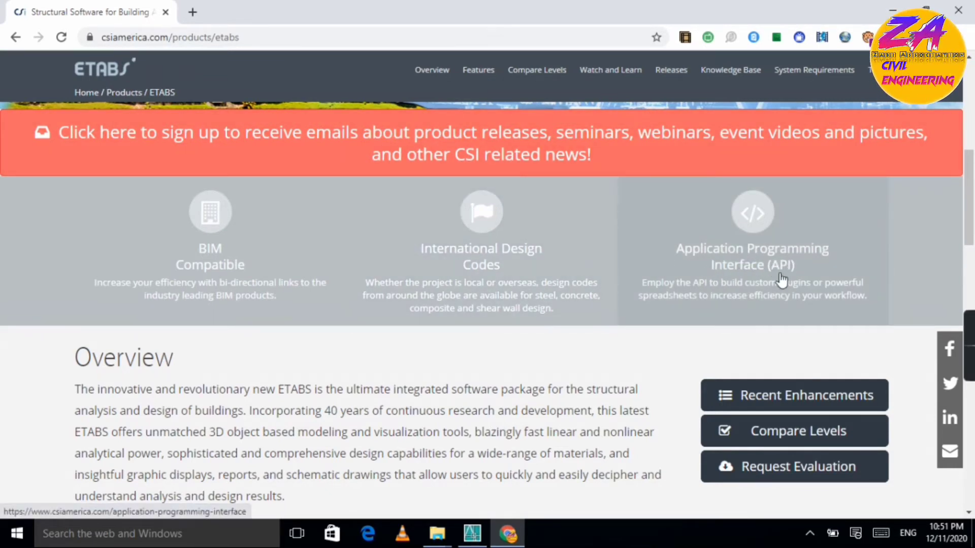
scroll(684, 301, down, 8)
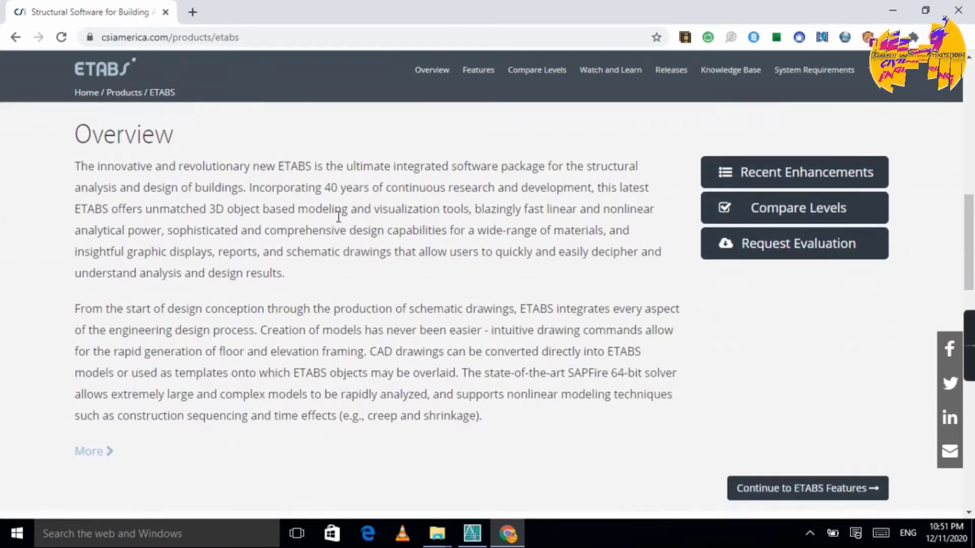
scroll(355, 212, down, 4)
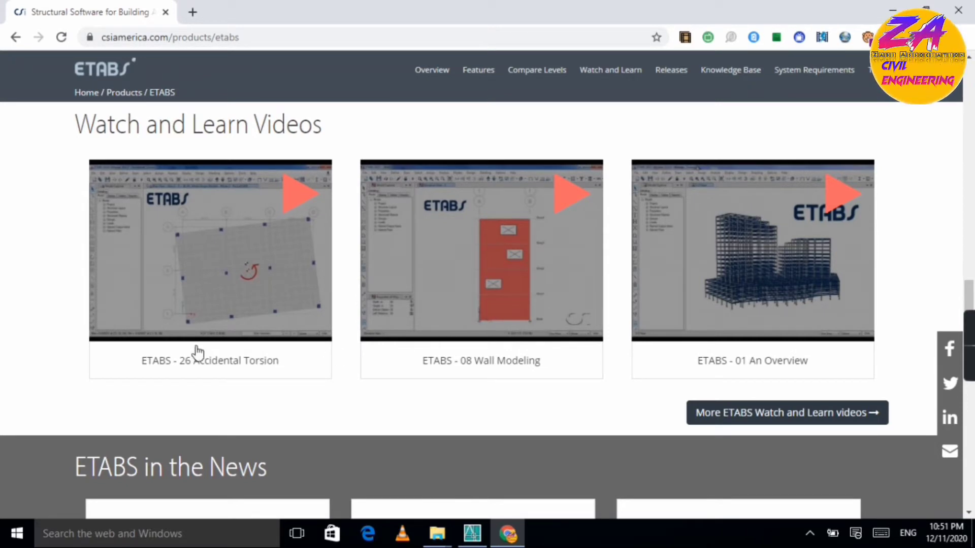
scroll(279, 279, up, 4)
scroll(544, 240, down, 5)
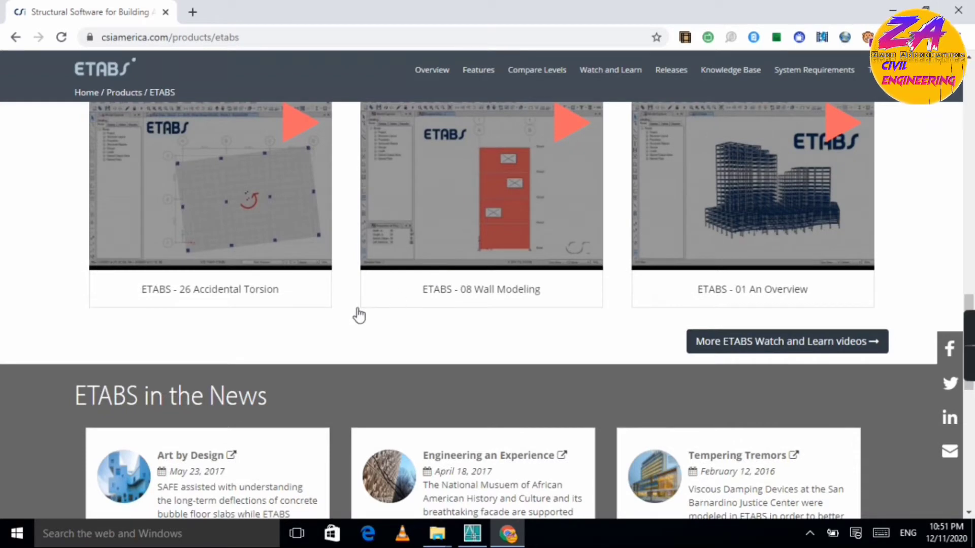
scroll(358, 314, down, 1)
scroll(298, 282, down, 4)
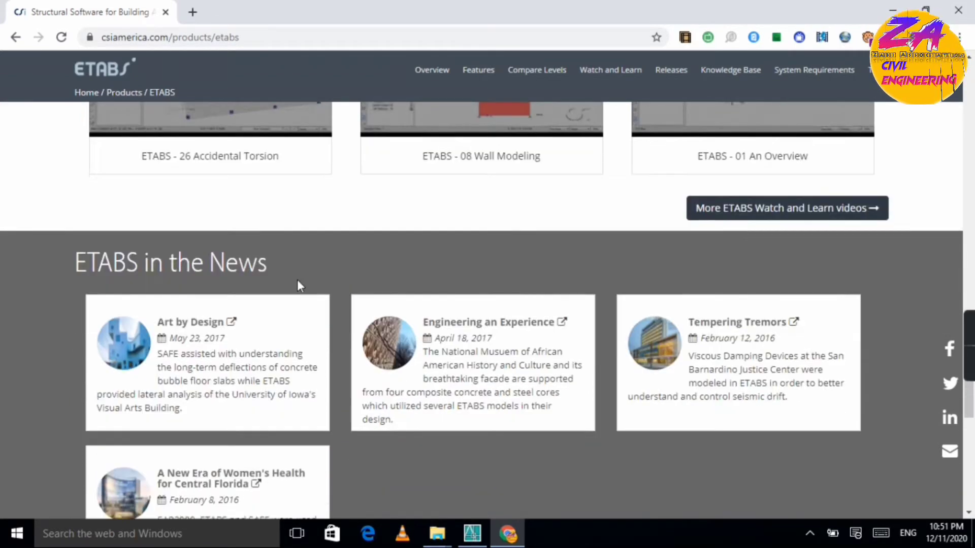
Open the Downloads link in the product page's footer and view the customer login form.
scroll(327, 173, down, 5)
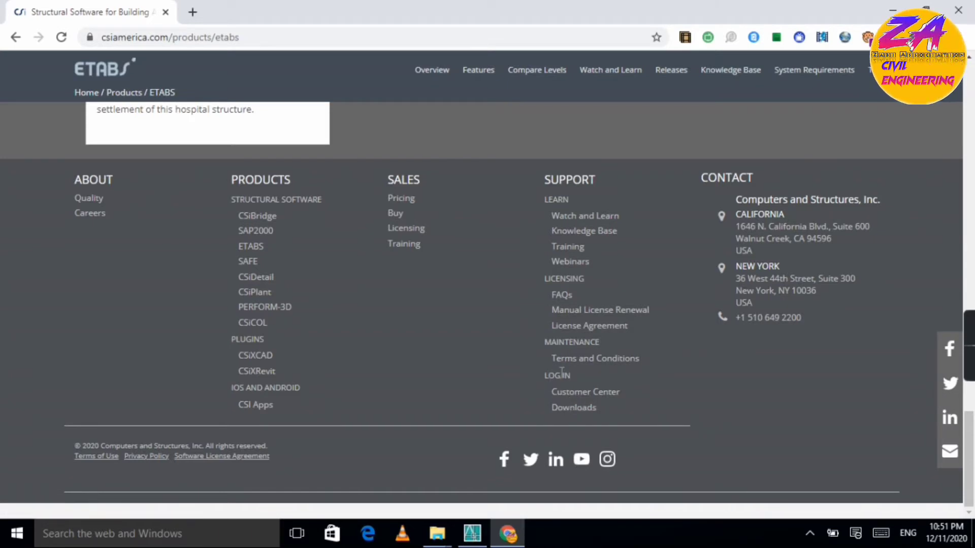
click(564, 413)
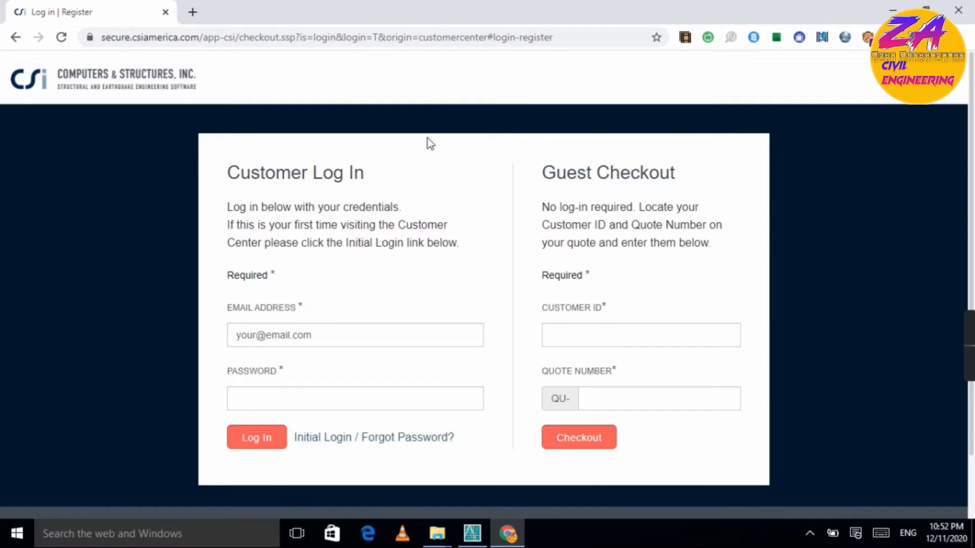
scroll(295, 335, down, 2)
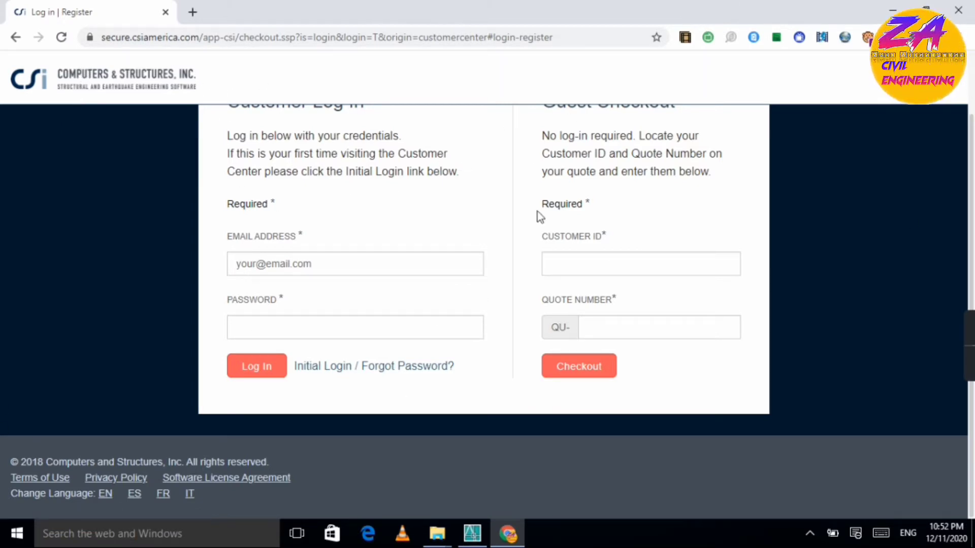
Launch ETABS from the desktop and dismiss the Tip of the Day.
click(892, 7)
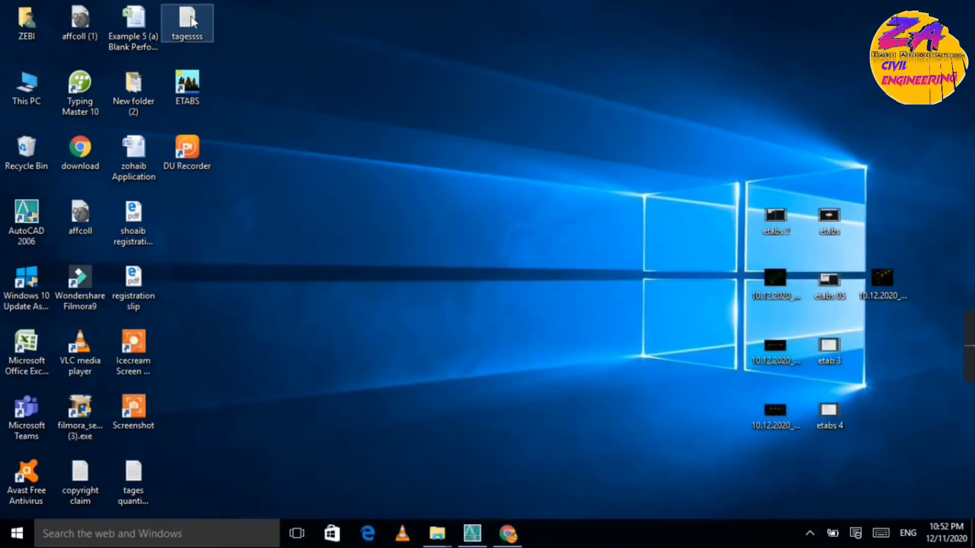
double_click(196, 90)
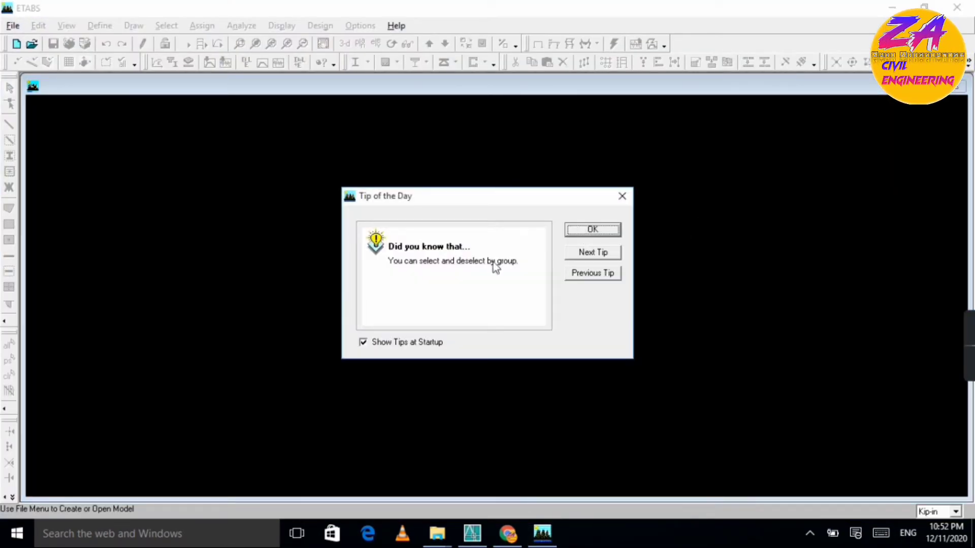
click(599, 234)
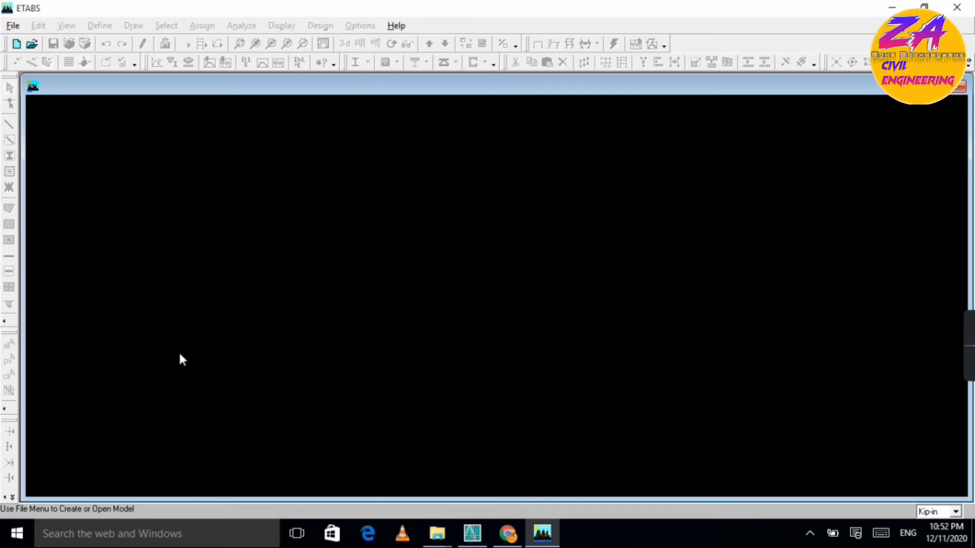
click(892, 7)
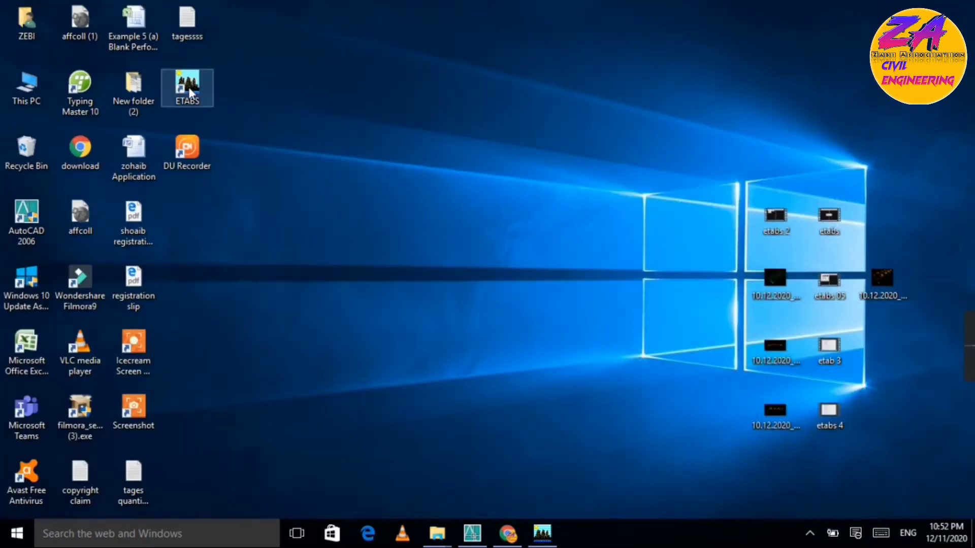
right_click(316, 63)
click(246, 113)
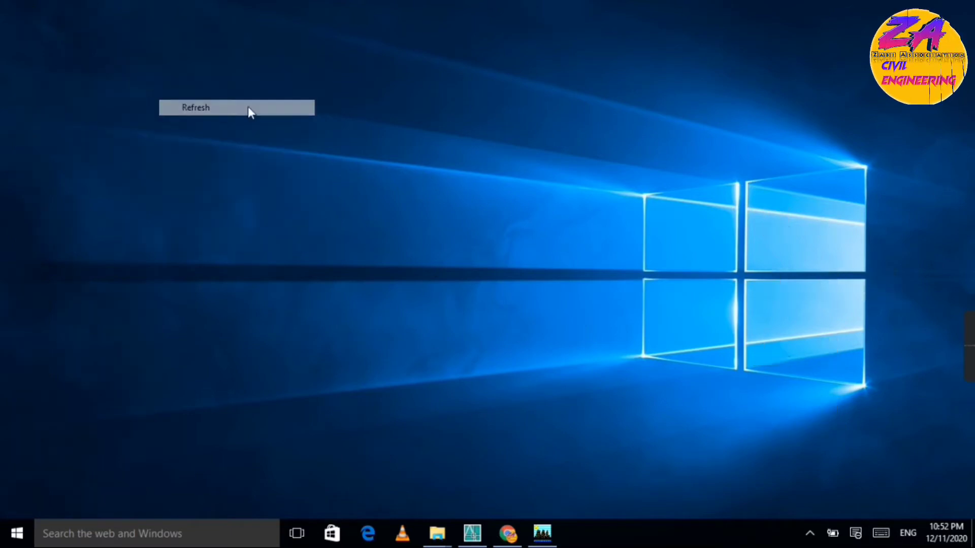
Switch back to Chrome and review the CSI customer login and guest checkout forms.
click(508, 533)
scroll(526, 318, up, 2)
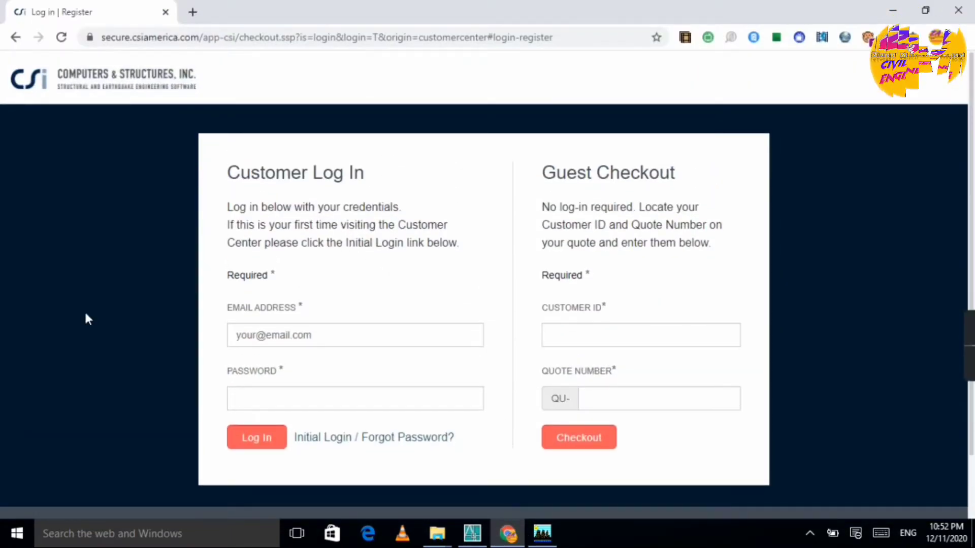
scroll(213, 346, down, 2)
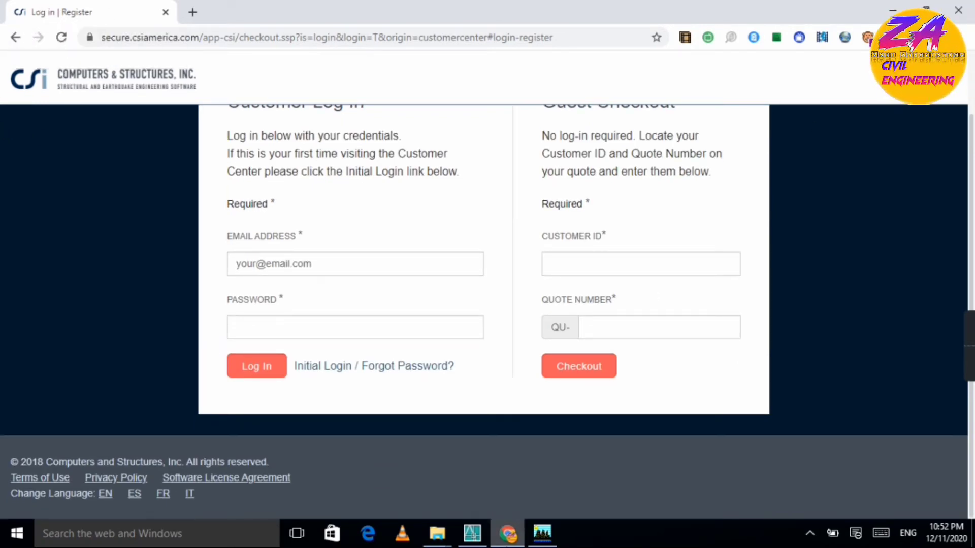
Switch to ETABS, view the program's version and license details in About ETABS, and close the dialog.
click(542, 533)
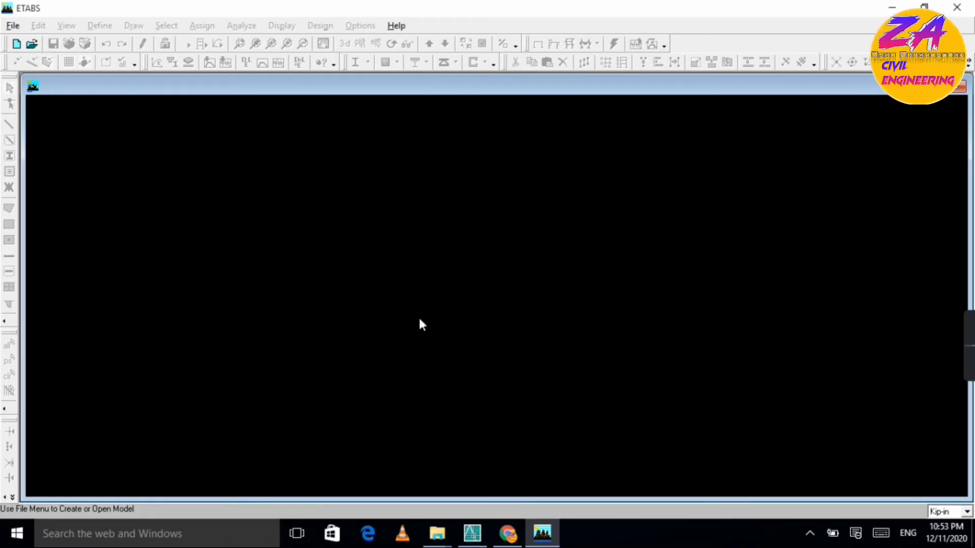
click(396, 25)
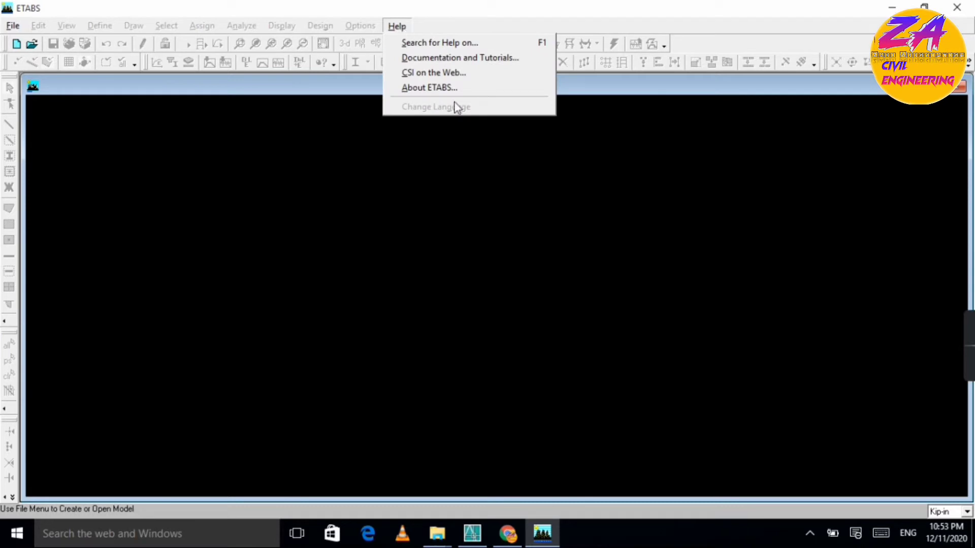
click(365, 22)
click(399, 23)
click(398, 25)
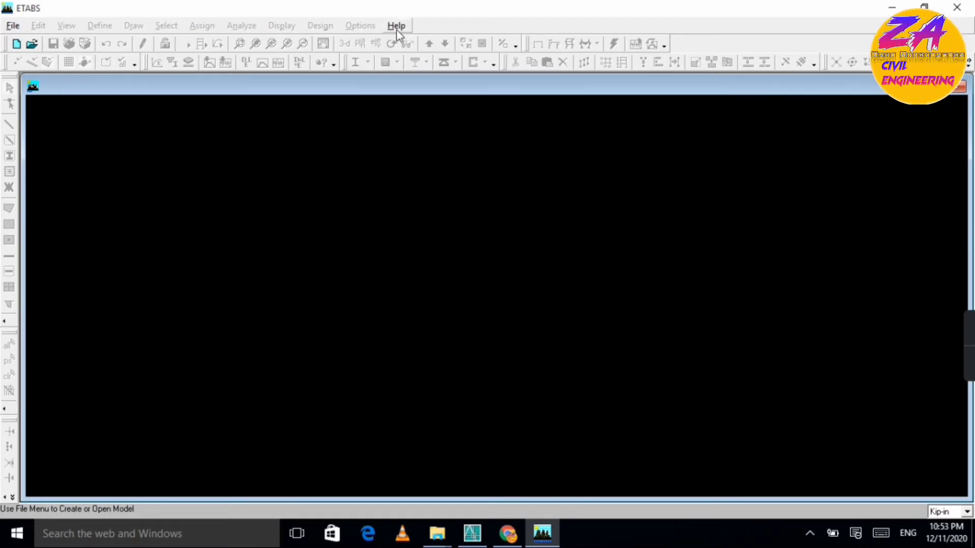
click(397, 27)
click(418, 85)
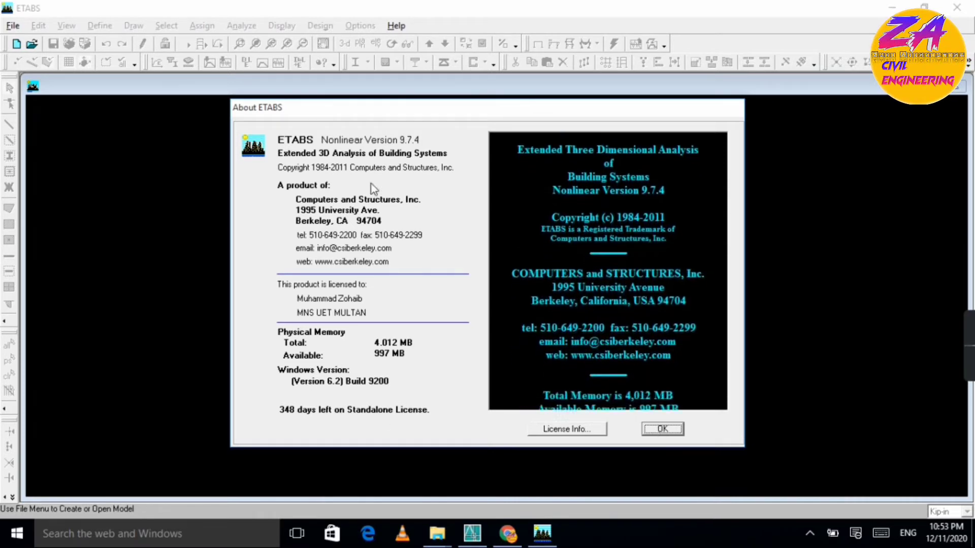
click(661, 430)
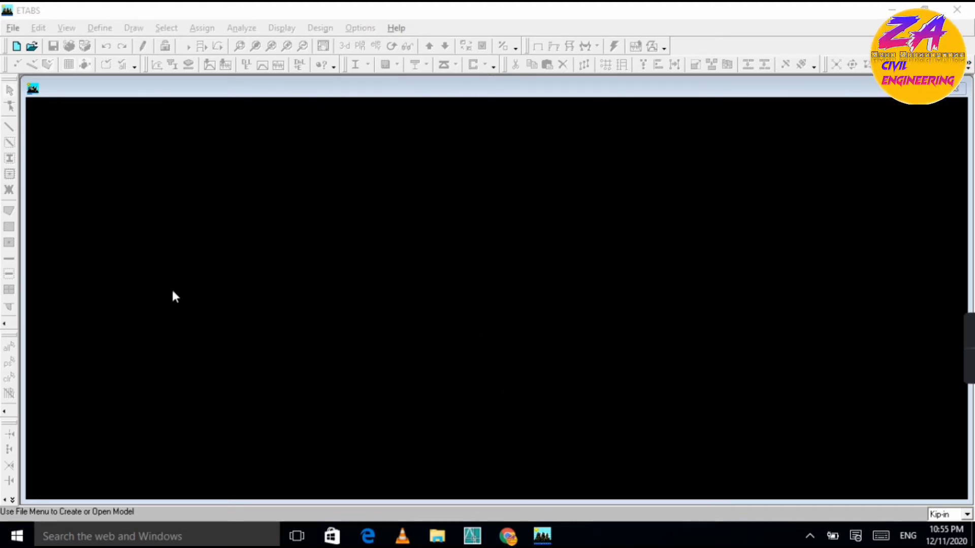
click(13, 28)
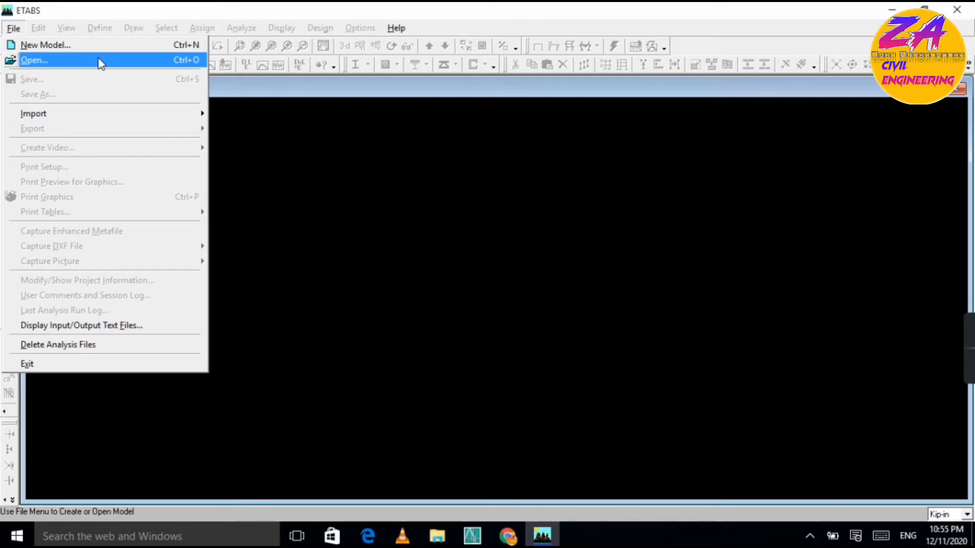
click(81, 7)
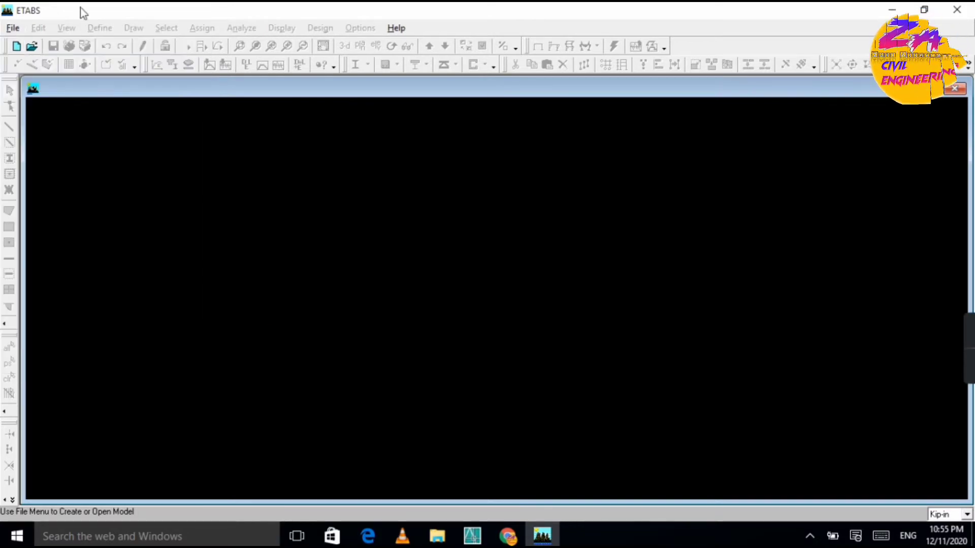
click(15, 29)
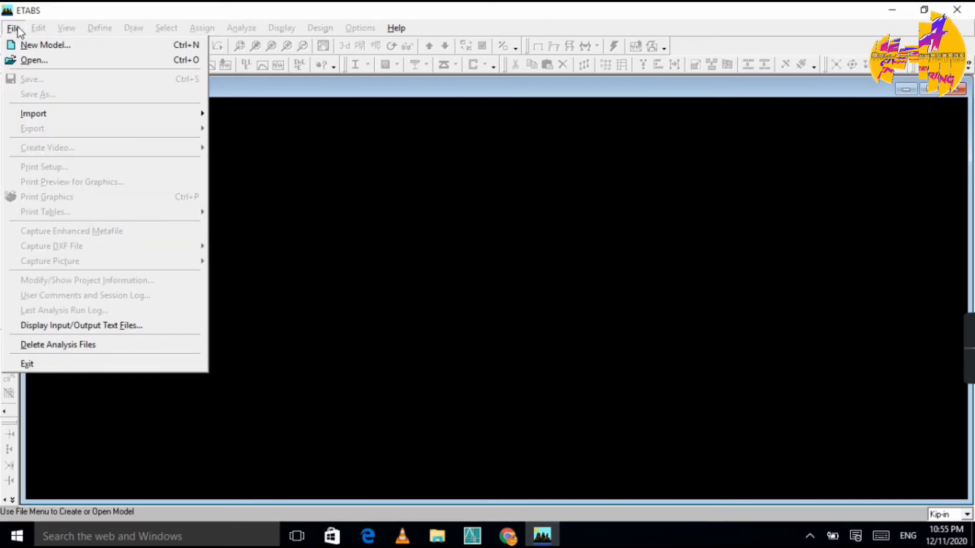
click(17, 28)
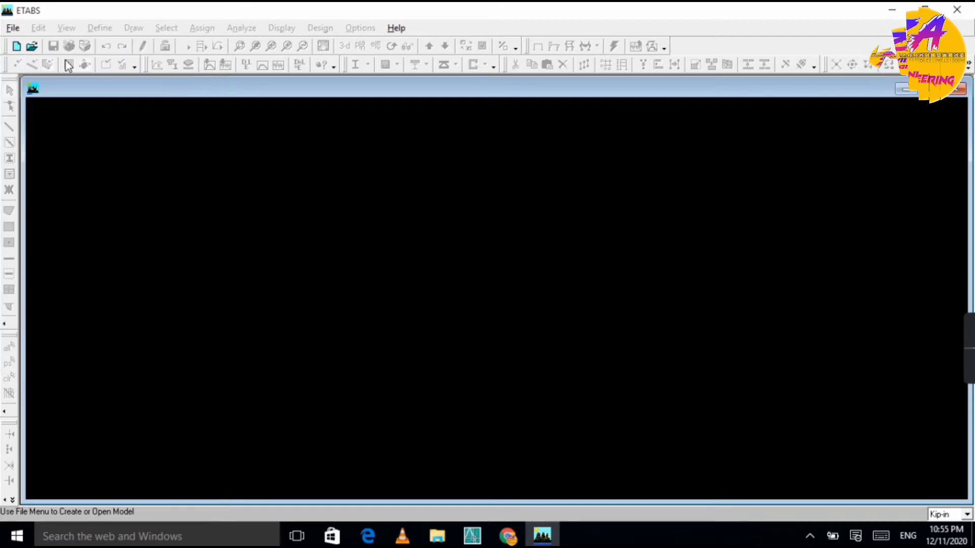
click(15, 28)
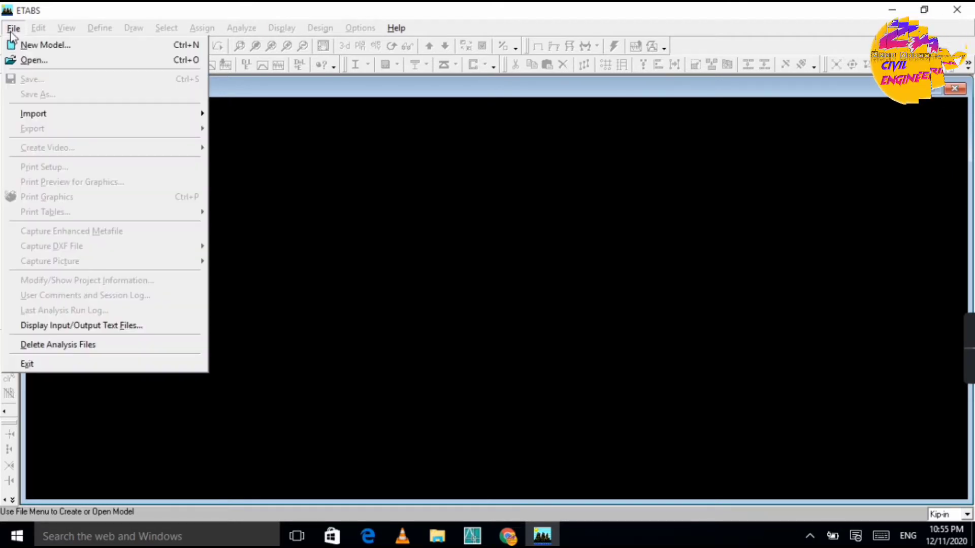
click(143, 49)
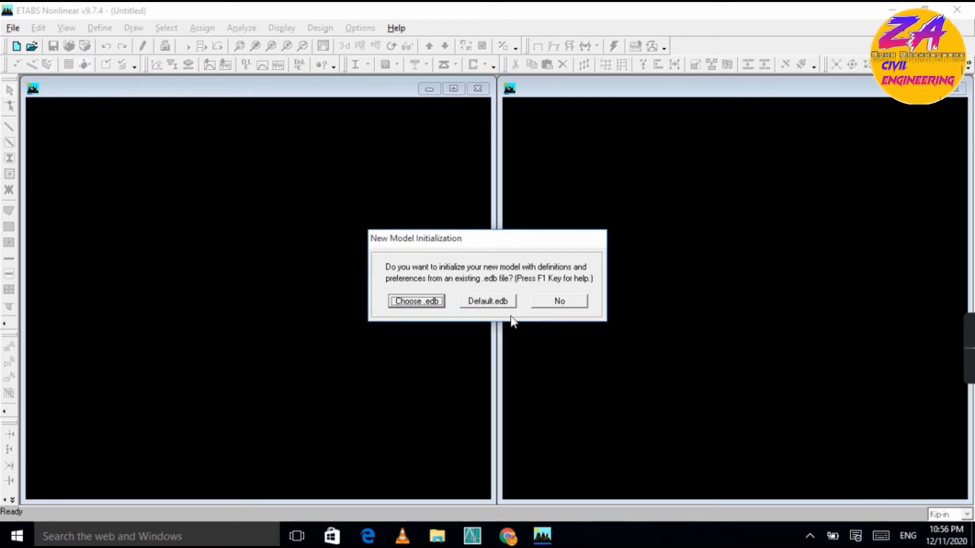
click(584, 304)
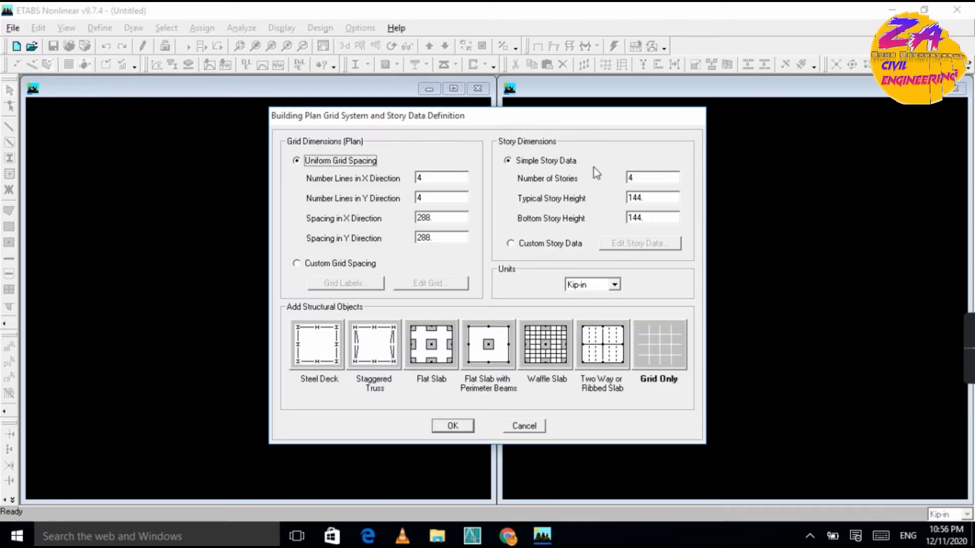
click(520, 426)
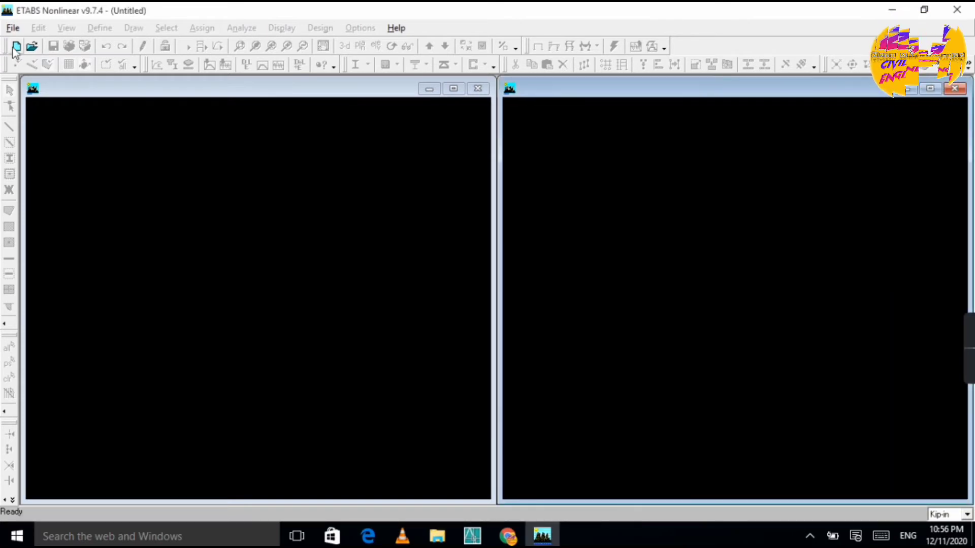
click(13, 29)
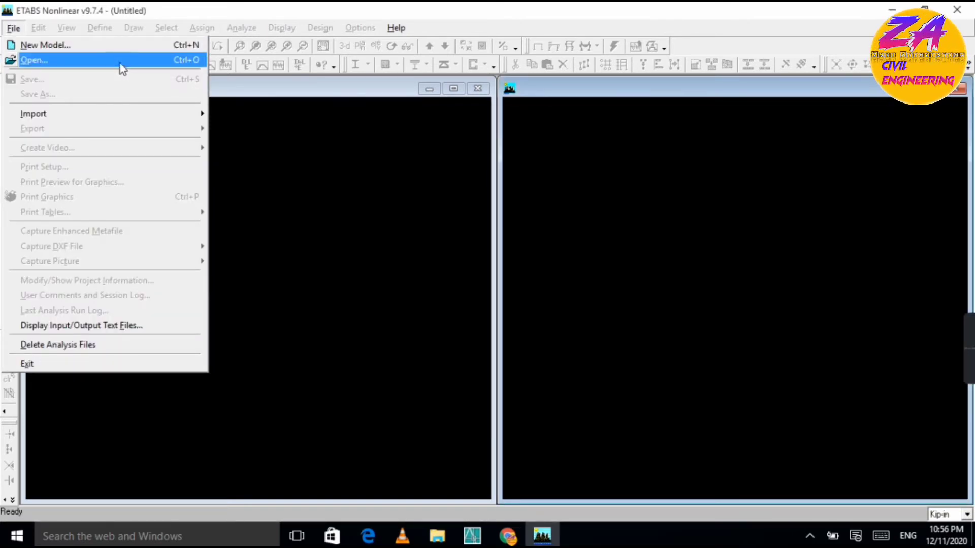
click(17, 32)
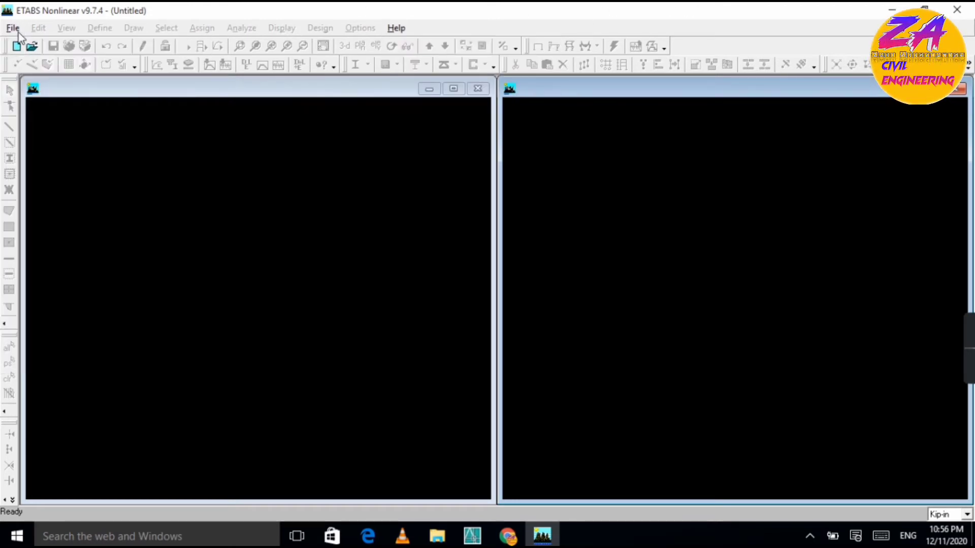
click(15, 30)
mouse_move(57, 118)
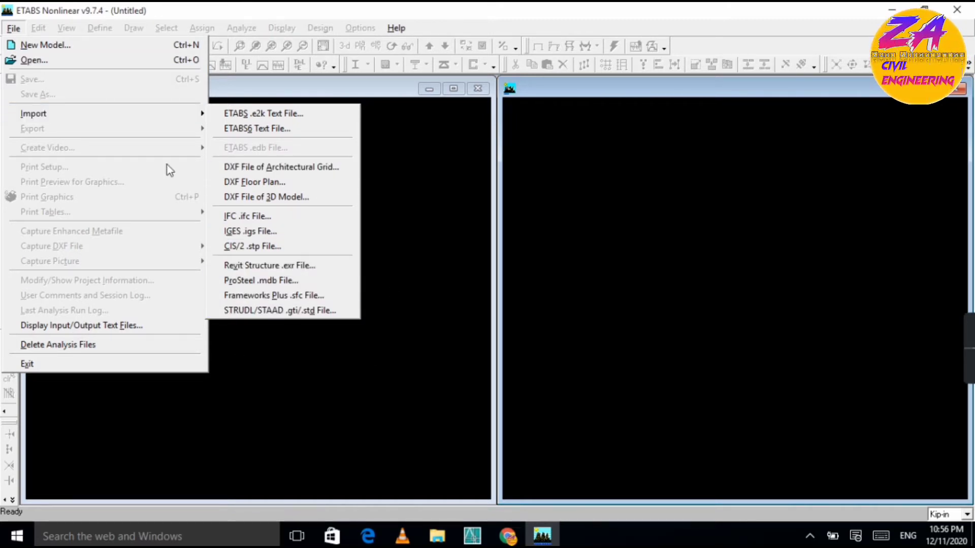
click(348, 206)
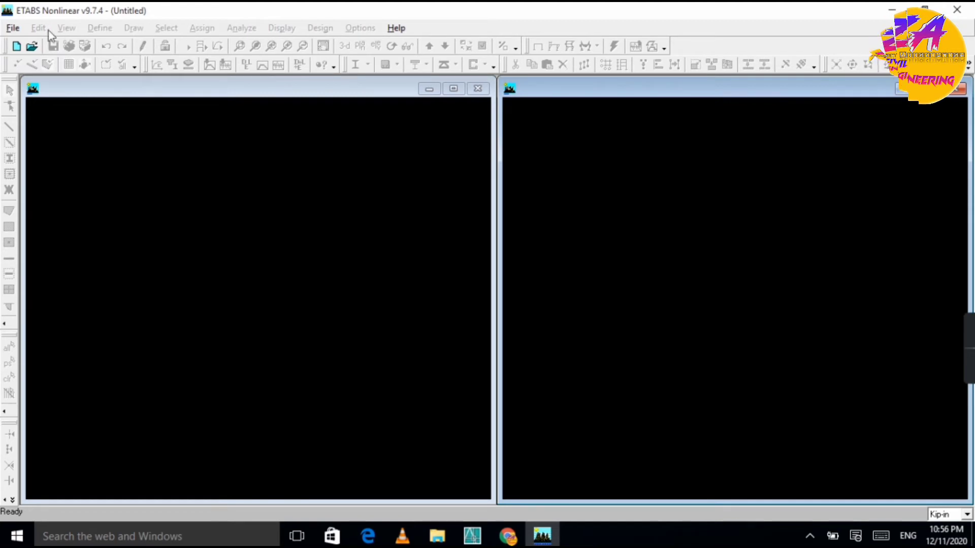
Create a new Grid Only model without an existing .edb file, keeping the default uniform grid spacing and simple story data.
click(10, 29)
click(83, 45)
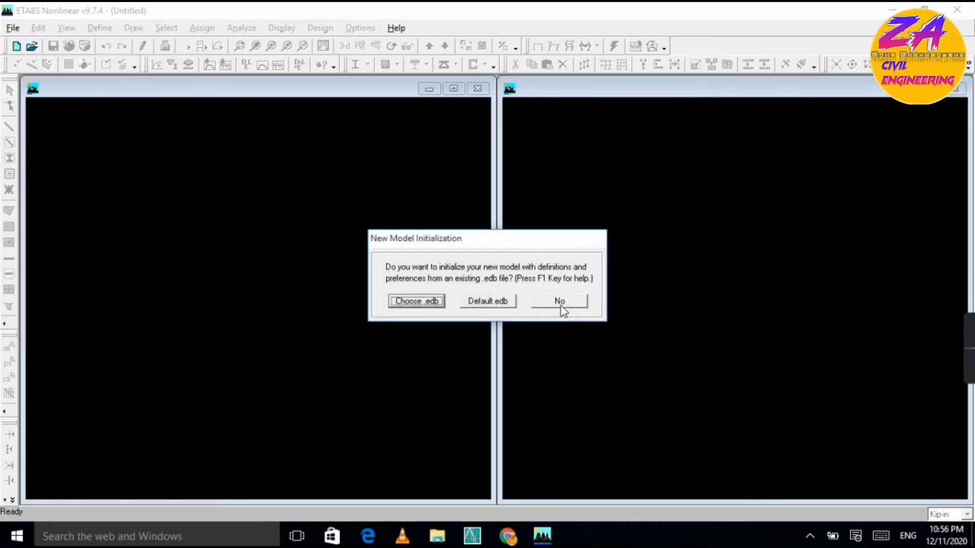
click(560, 305)
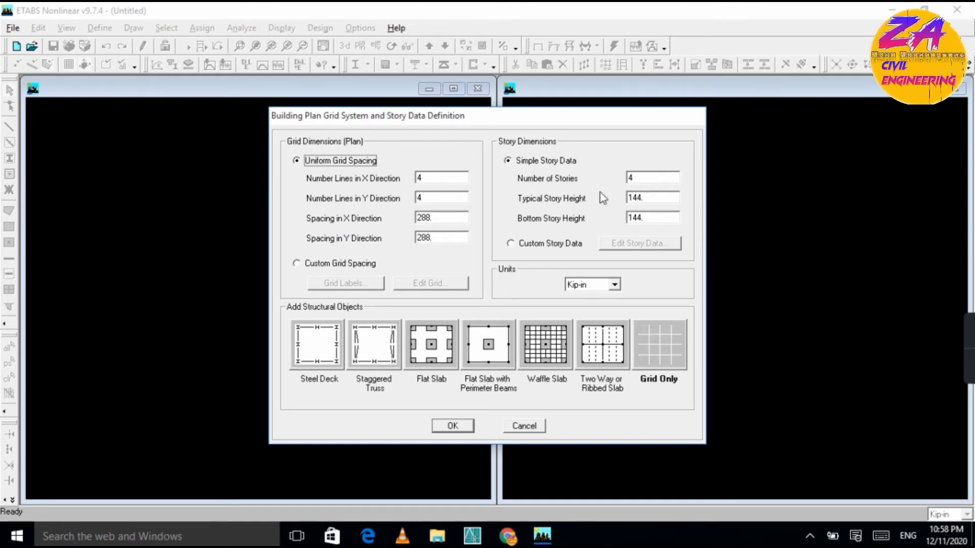
double_click(651, 180)
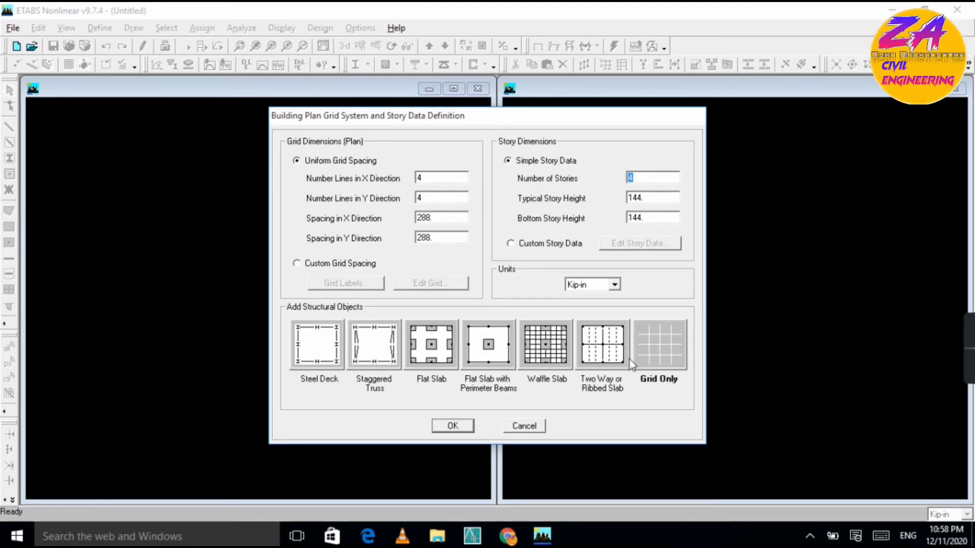
click(658, 345)
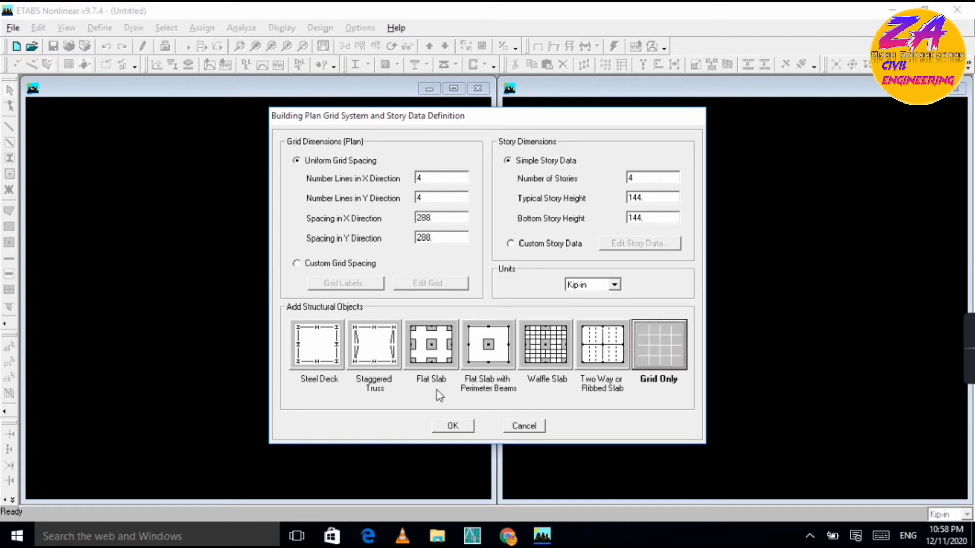
click(449, 427)
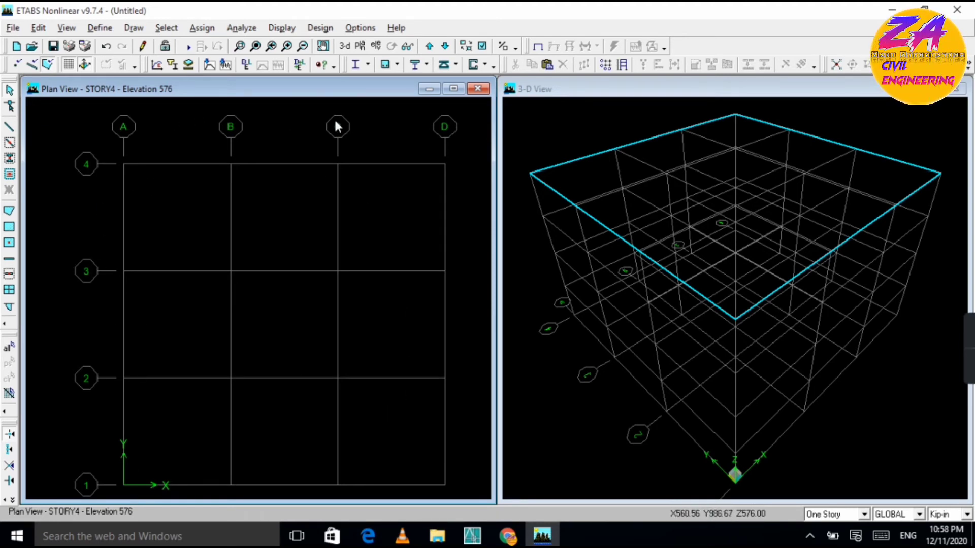
click(13, 28)
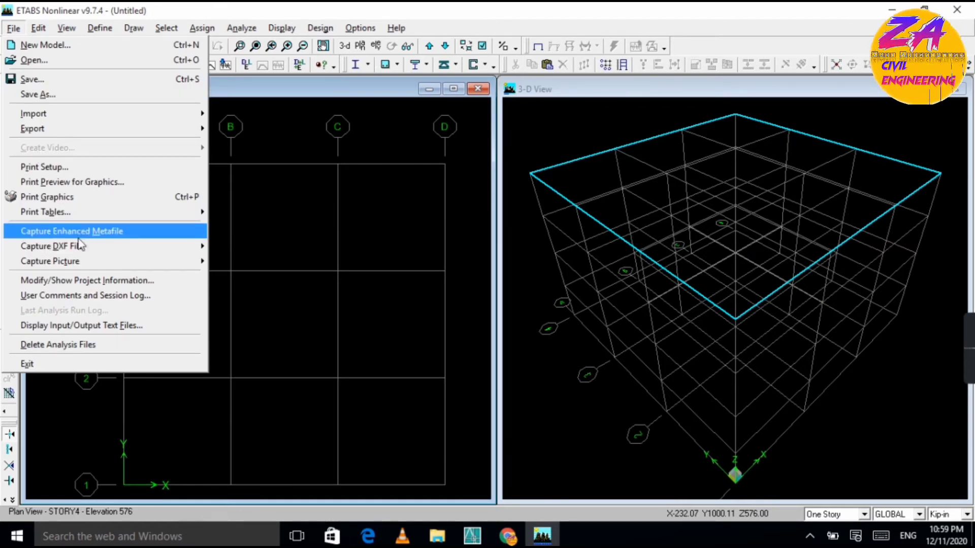
mouse_move(88, 262)
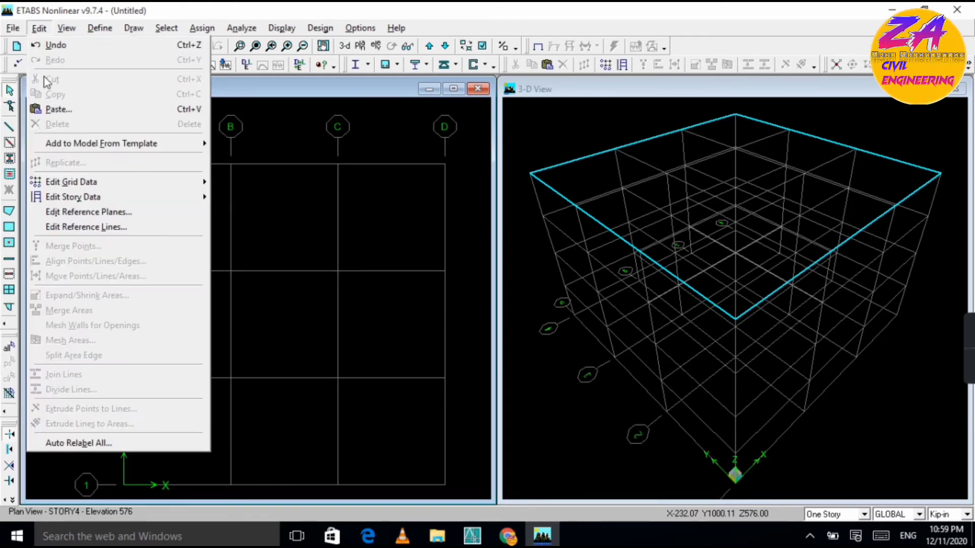
click(13, 29)
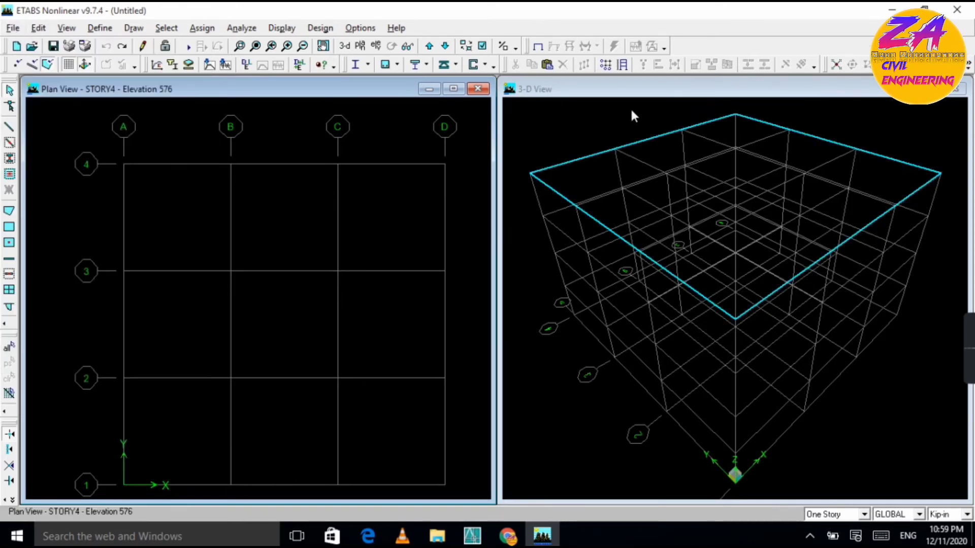
Start a new model, discarding the untitled model's changes and declining initialization from an existing .edb file.
click(13, 28)
click(45, 57)
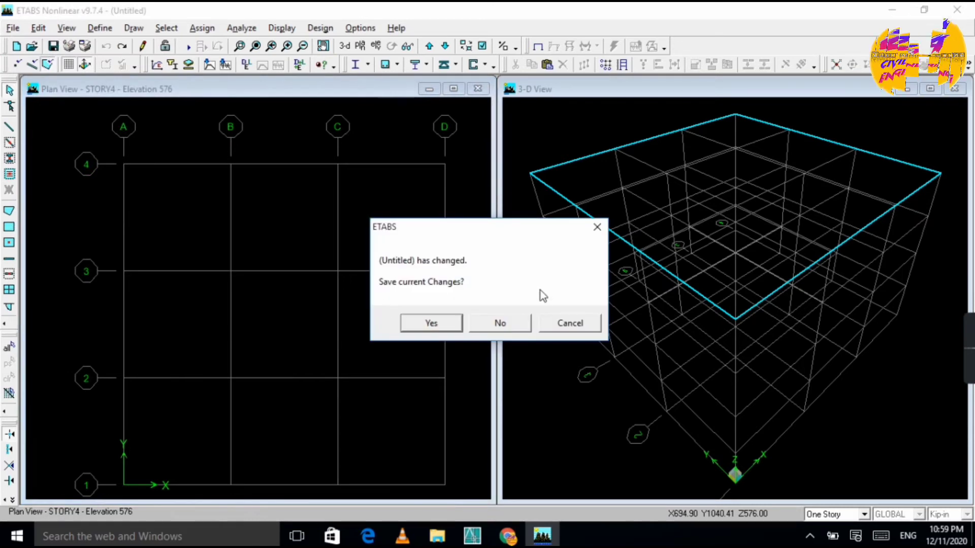
click(516, 323)
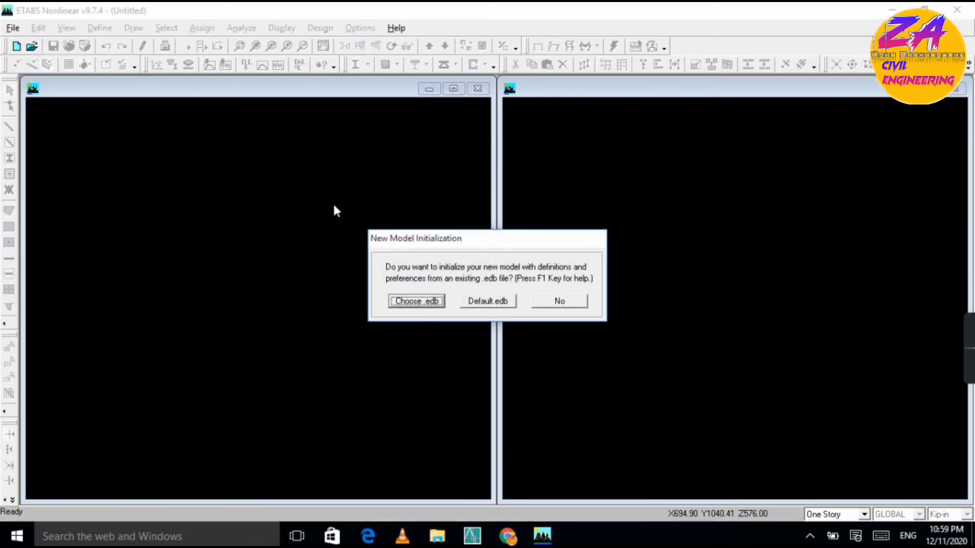
click(582, 304)
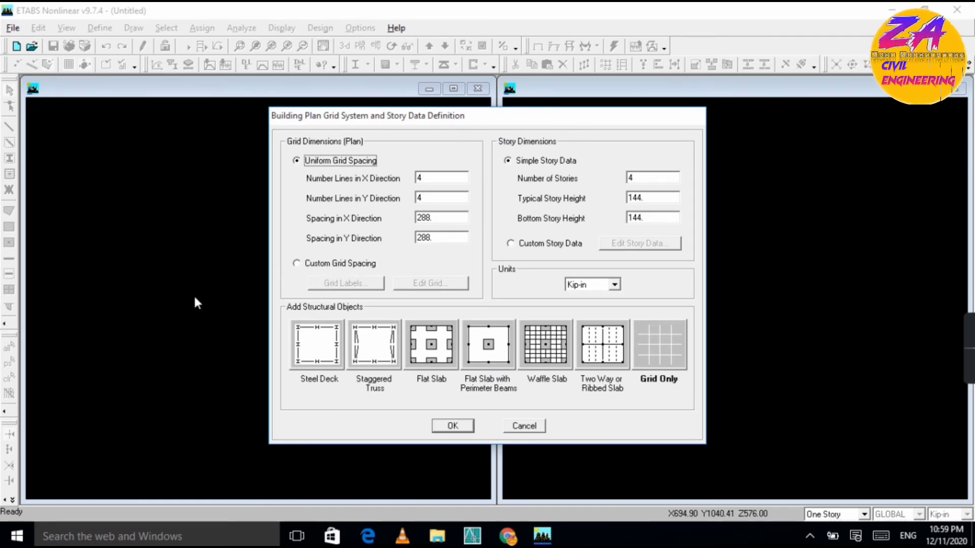
Choose Custom Grid Spacing, open the grid data for editing and display the grids as Spacing.
click(308, 264)
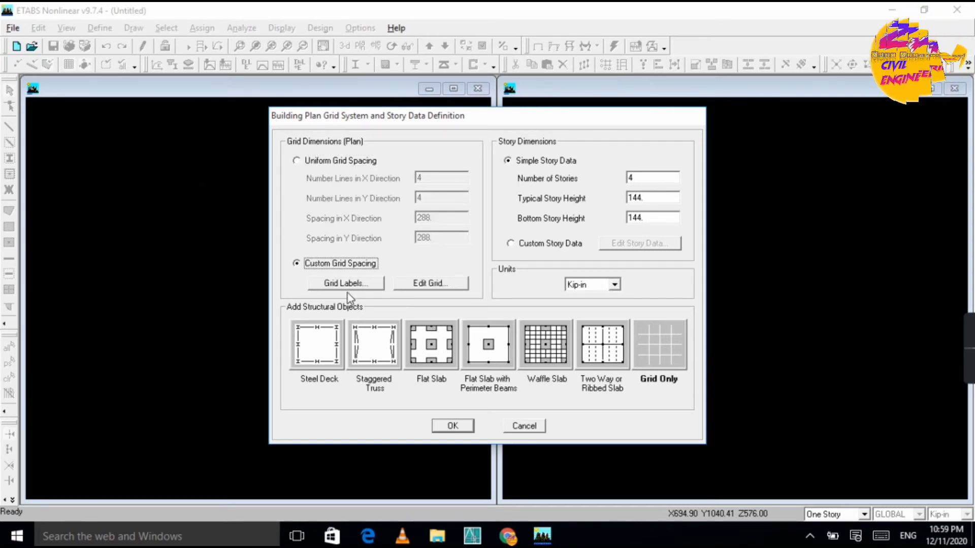
click(433, 285)
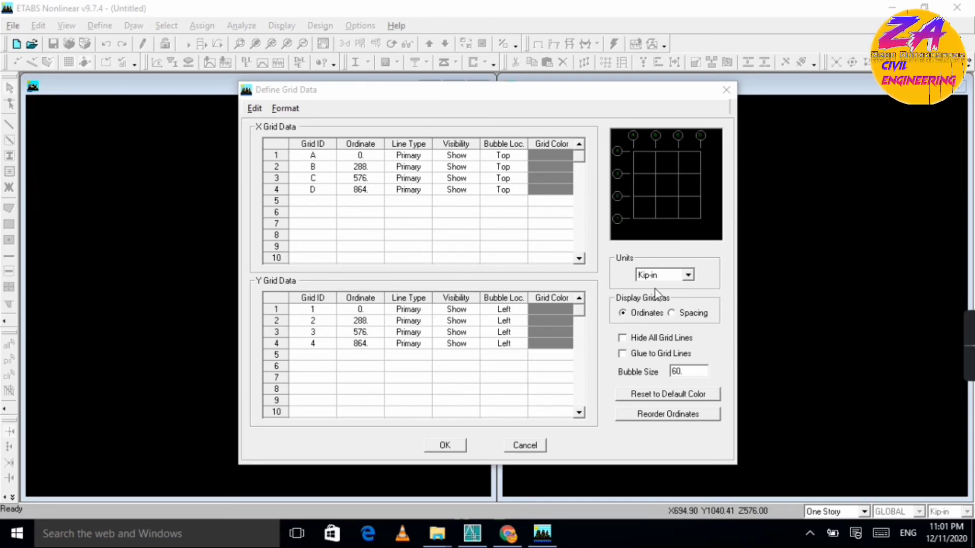
click(672, 314)
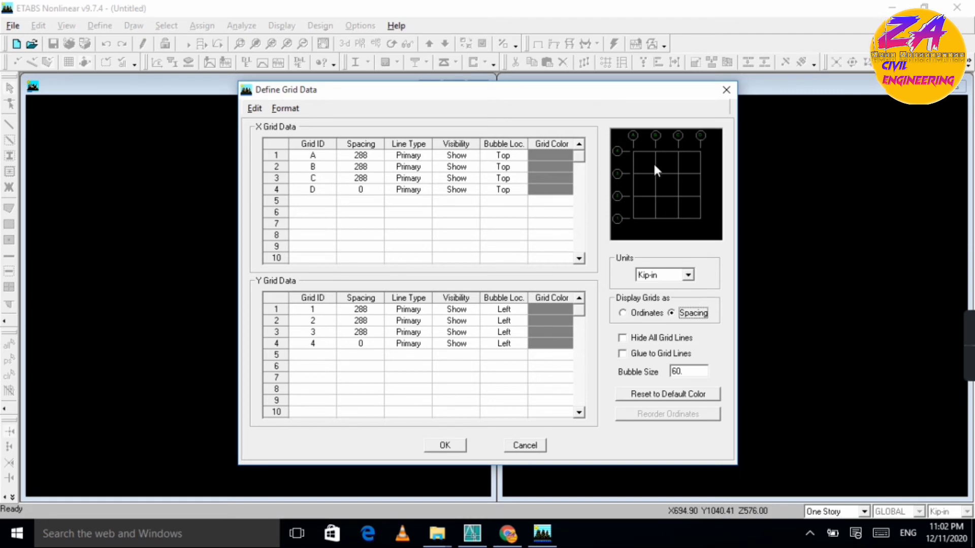
Look through the available grid units and switch Hide All Grid Lines on and off again.
click(689, 277)
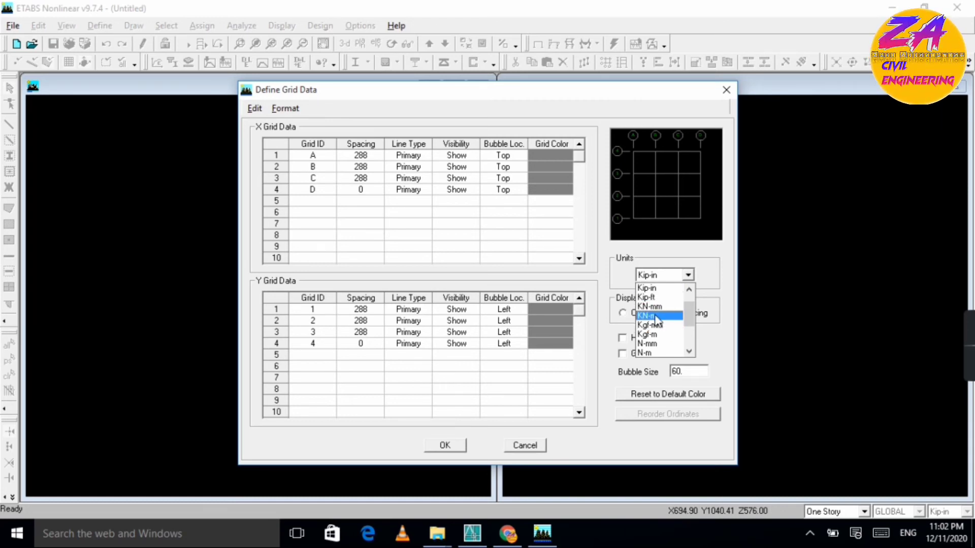
scroll(658, 316, down, 1)
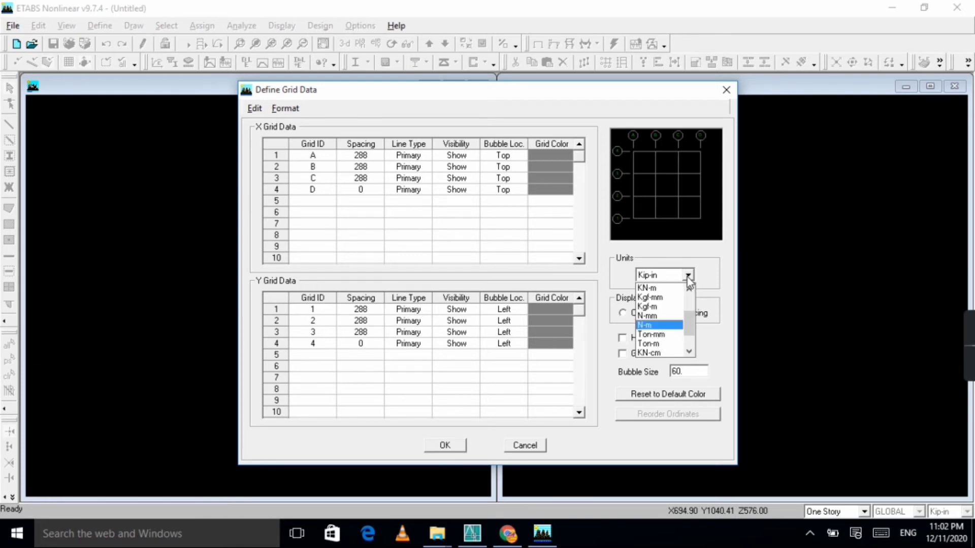
scroll(662, 307, down, 1)
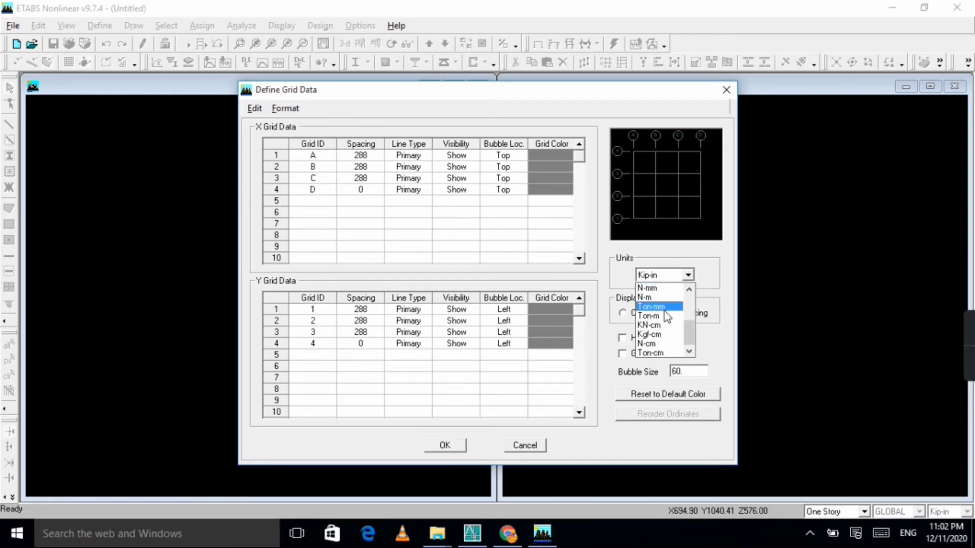
click(684, 276)
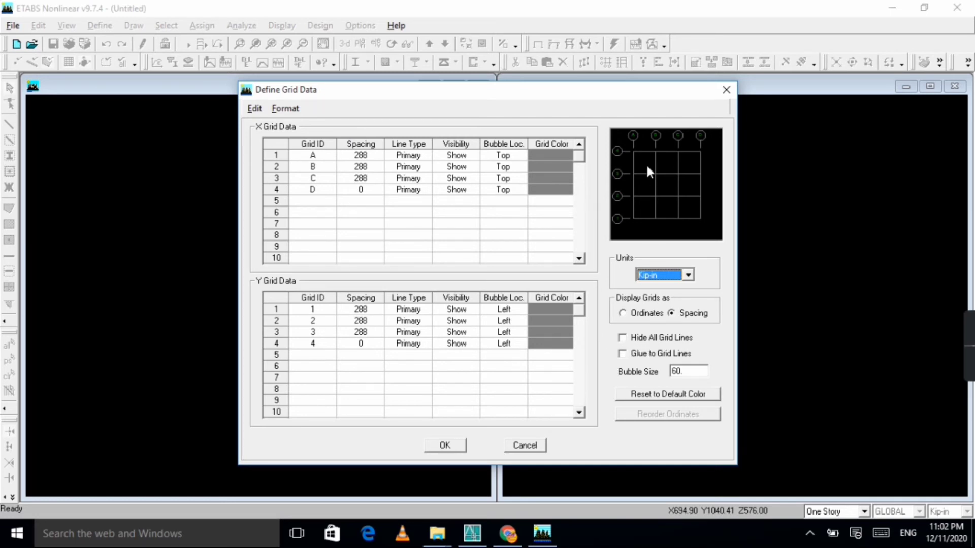
click(623, 338)
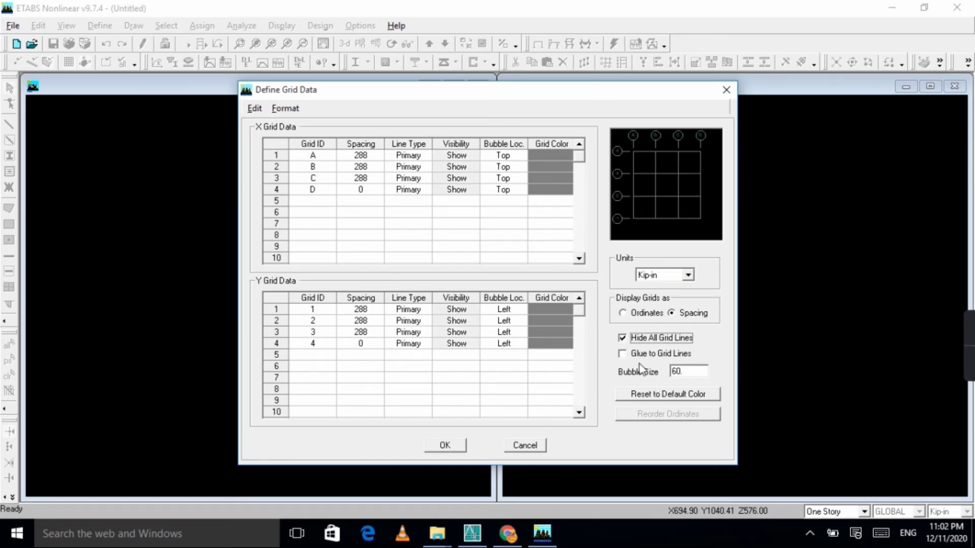
click(623, 339)
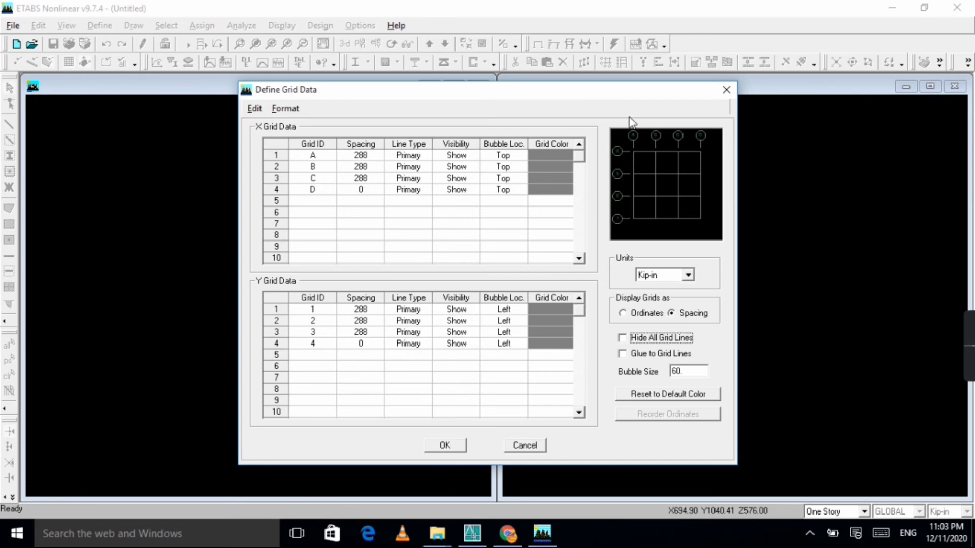
Set the X grid spacing to 1 for grid A and 2 for grid B.
click(370, 157)
text(1)
click(347, 166)
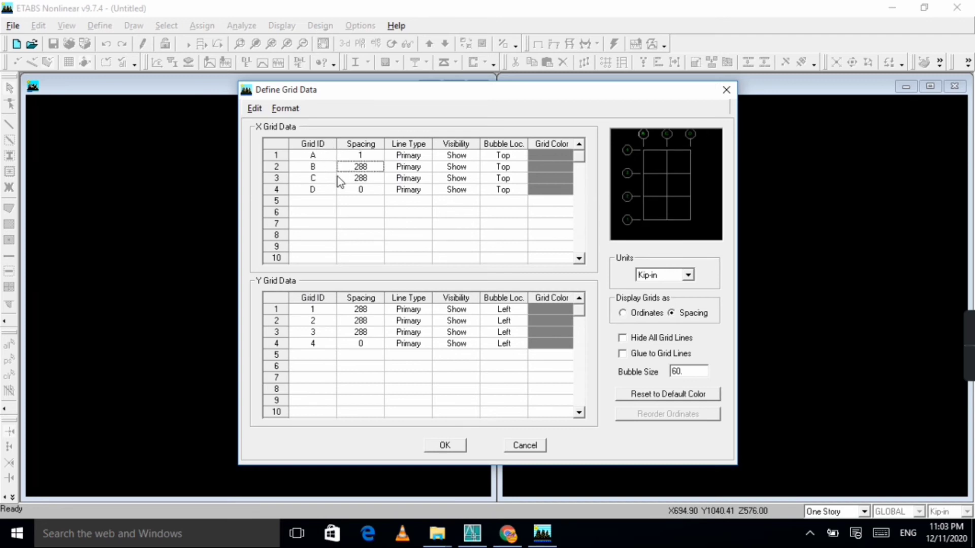
text(2)
click(368, 183)
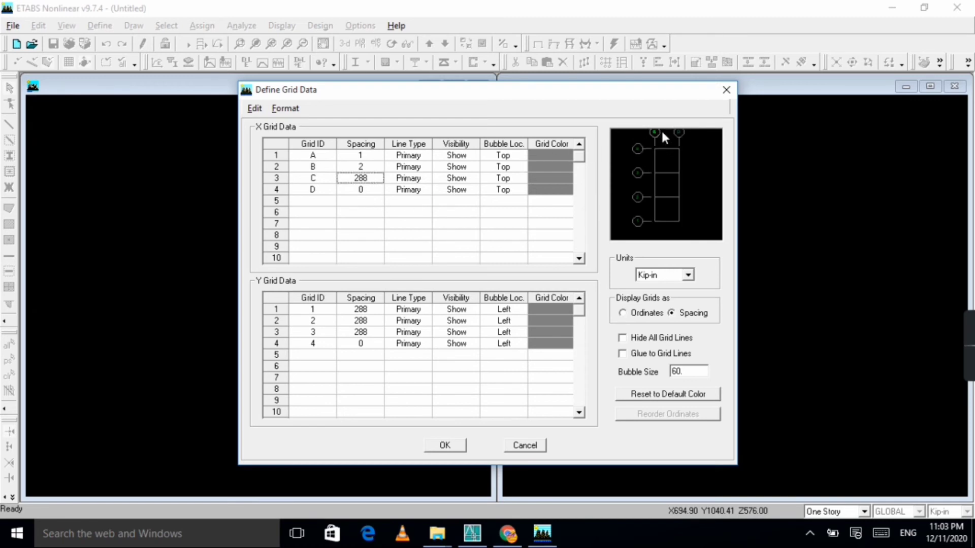
Try grid bubble sizes of 1 and 10, and set the bubble size back to 60.
click(690, 371)
text(1)
click(506, 246)
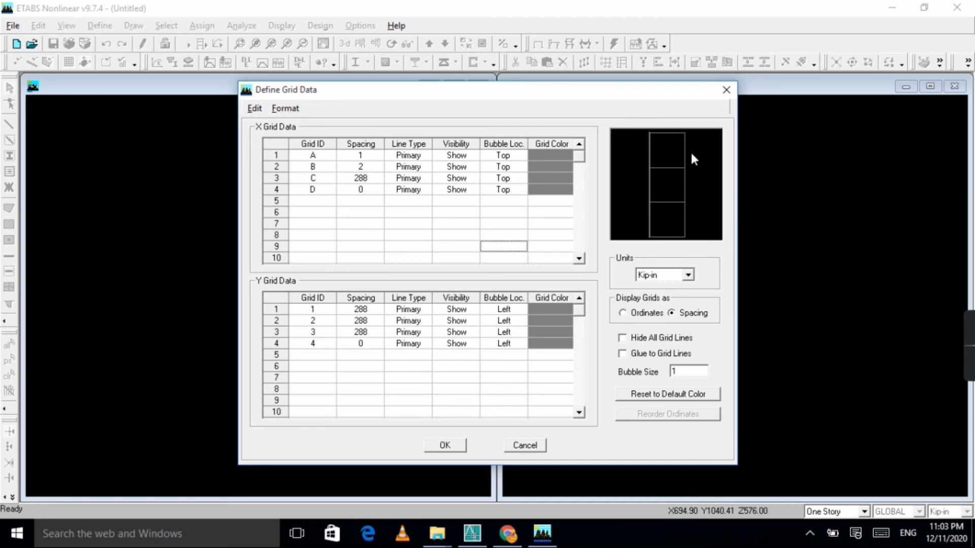
double_click(696, 371)
text(10)
click(341, 166)
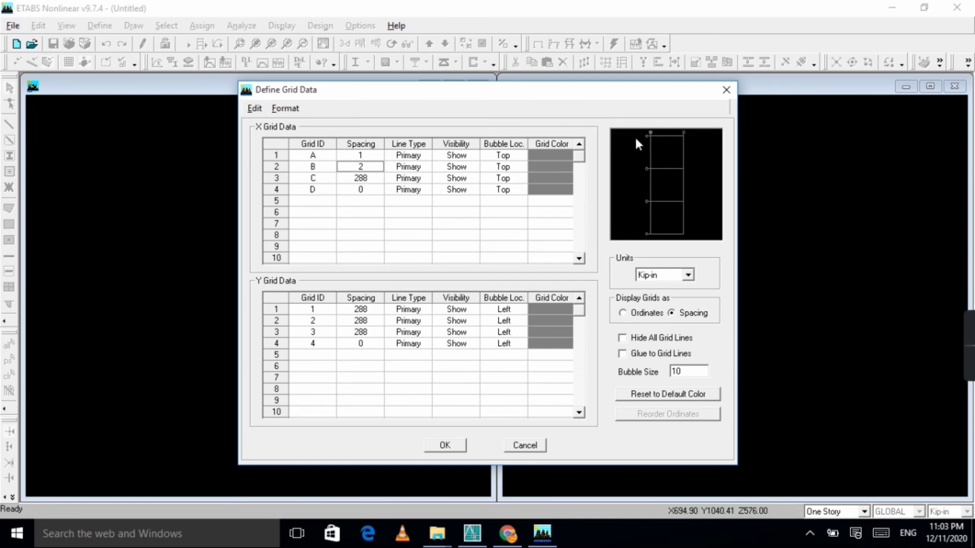
double_click(695, 373)
text(60)
click(408, 167)
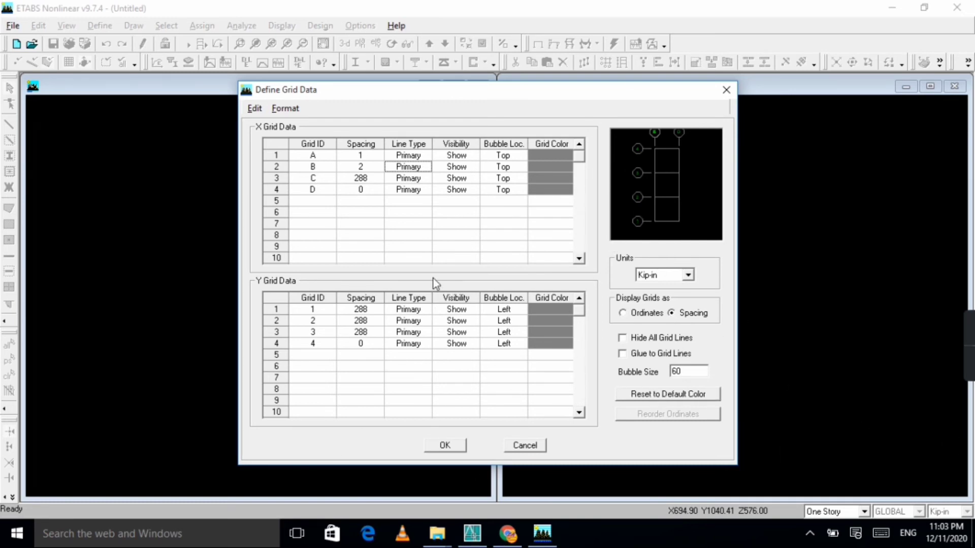
Accept the custom grid data and return to the building plan grid and story definition.
key(space)
key(space)
key(Down)
key(Up)
key(space)
key(space)
click(346, 165)
click(446, 446)
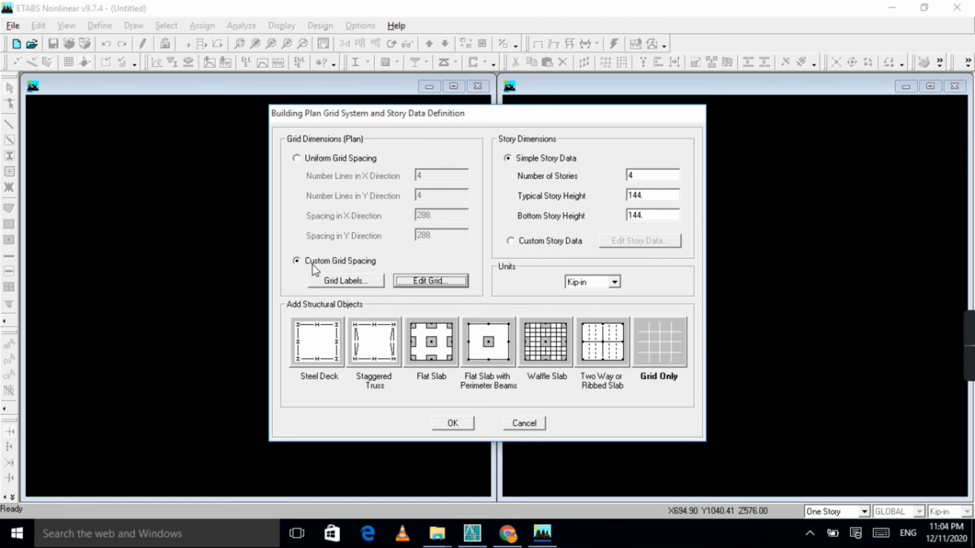
Look through the available units, keep Kip-in, create the model as Grid Only, and inspect grid lines A to C in the plan view.
click(613, 285)
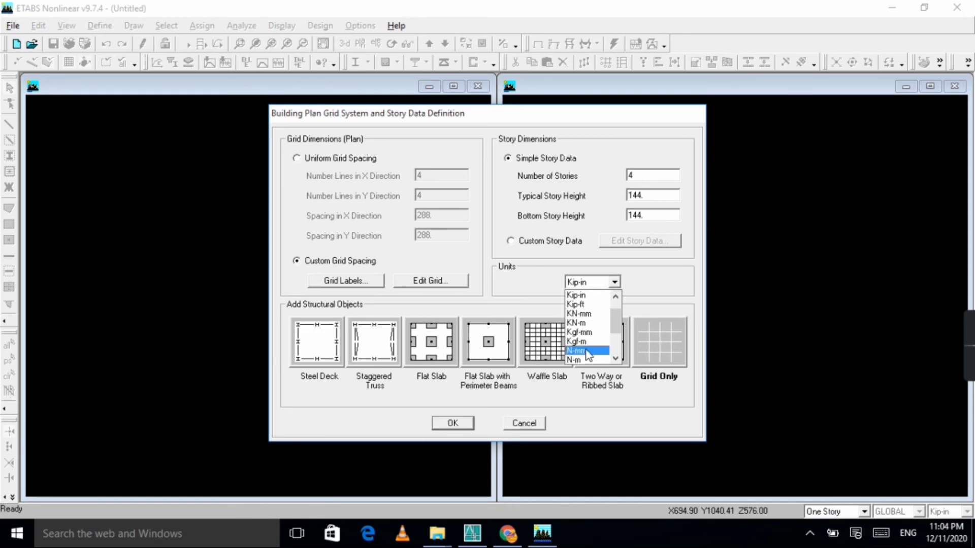
scroll(584, 346, down, 1)
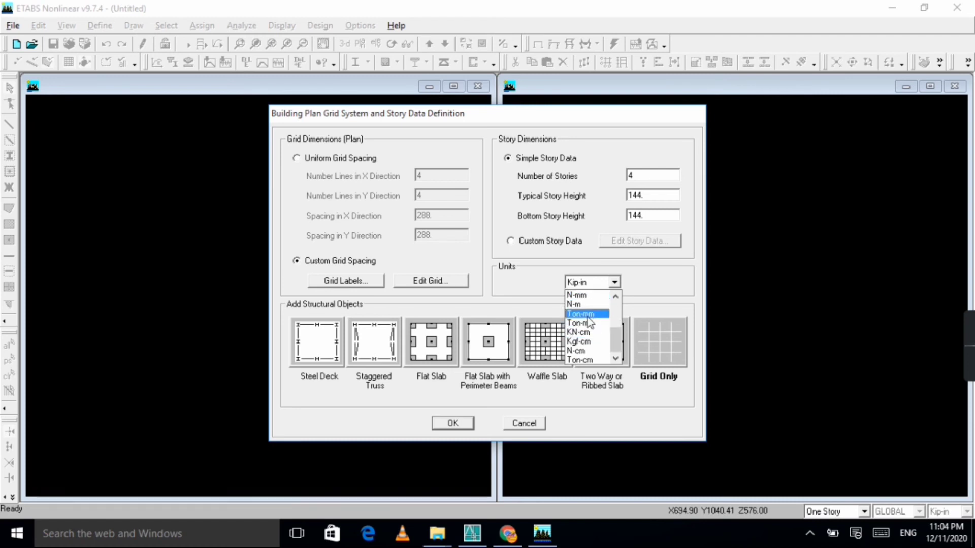
click(615, 284)
click(669, 342)
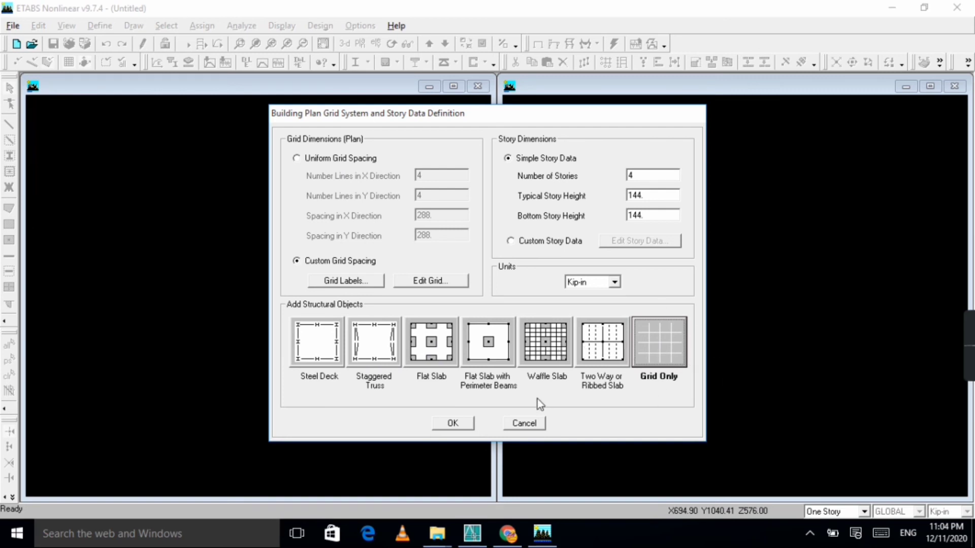
click(451, 424)
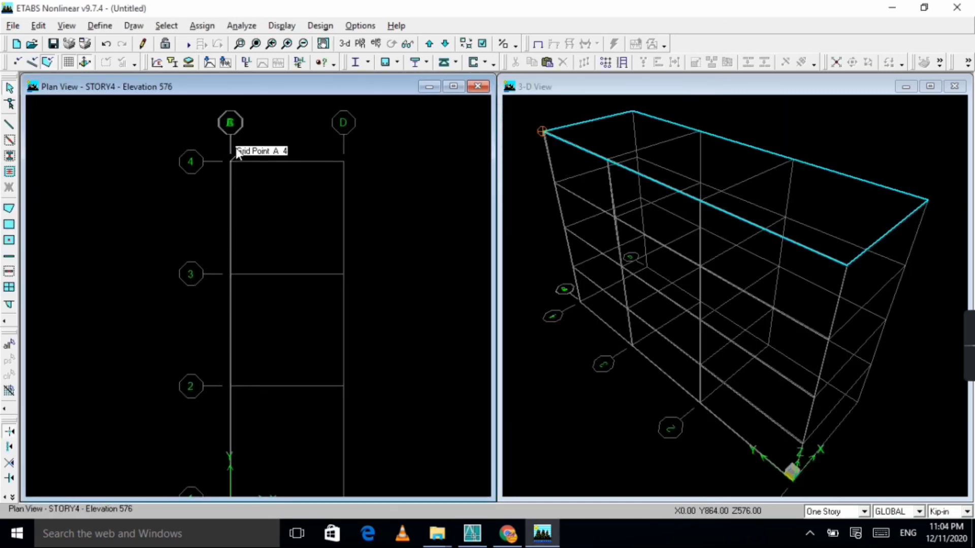
scroll(197, 133, up, 4)
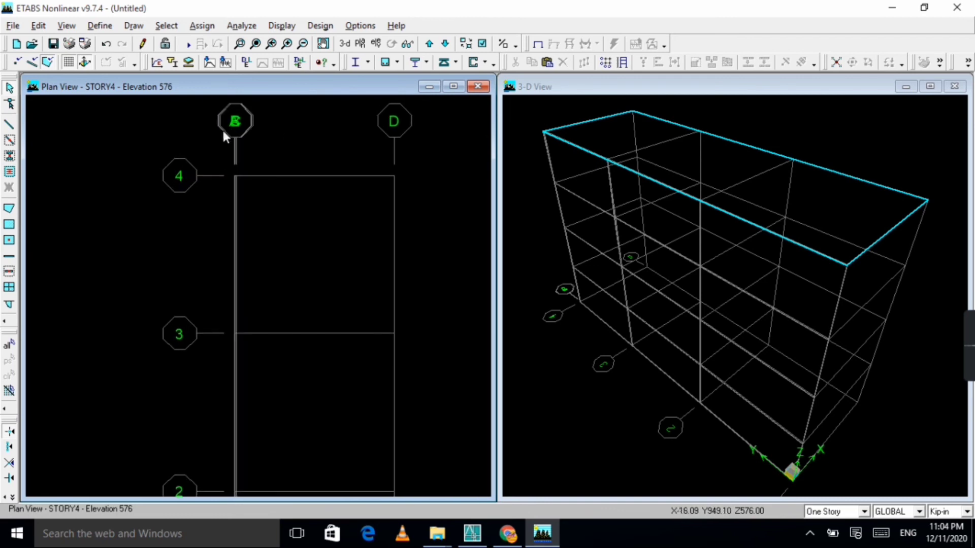
scroll(226, 125, up, 4)
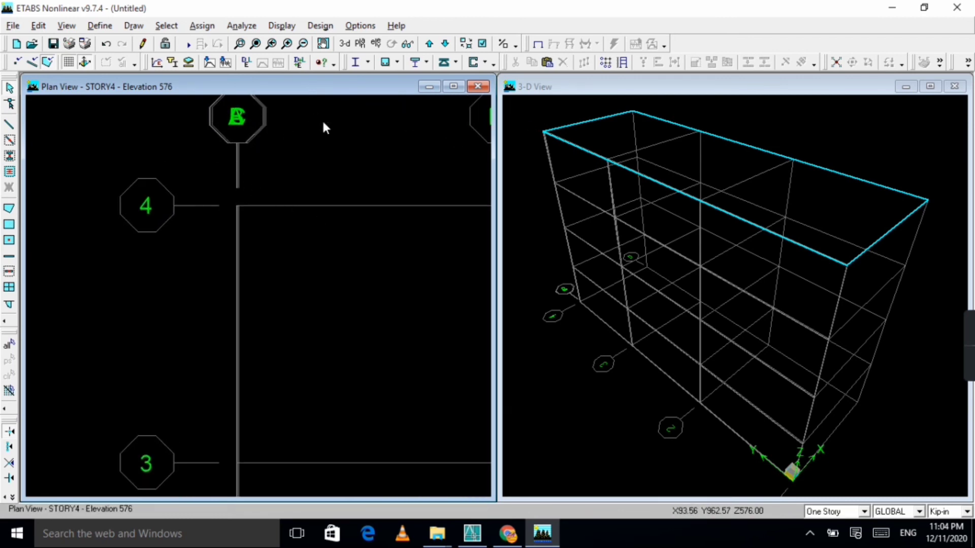
scroll(315, 172, down, 3)
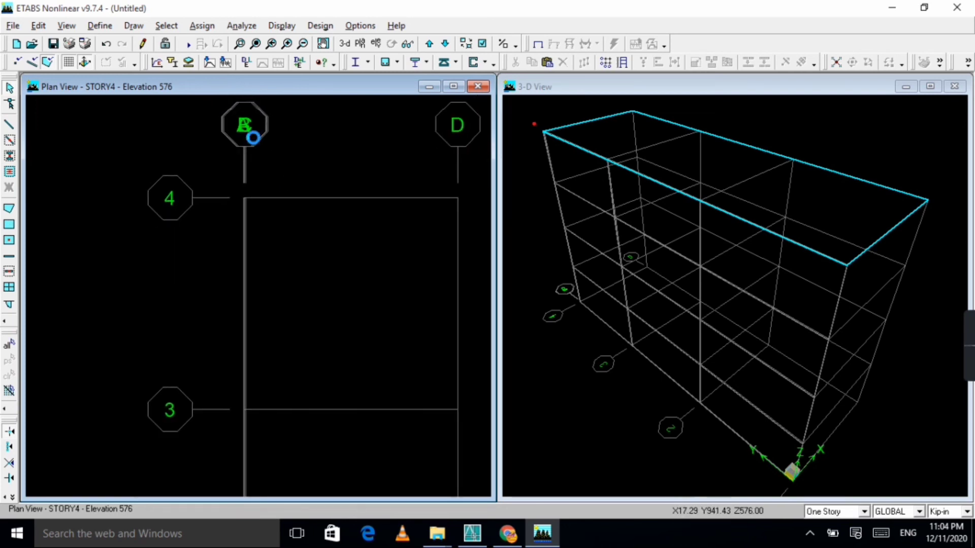
scroll(269, 127, down, 1)
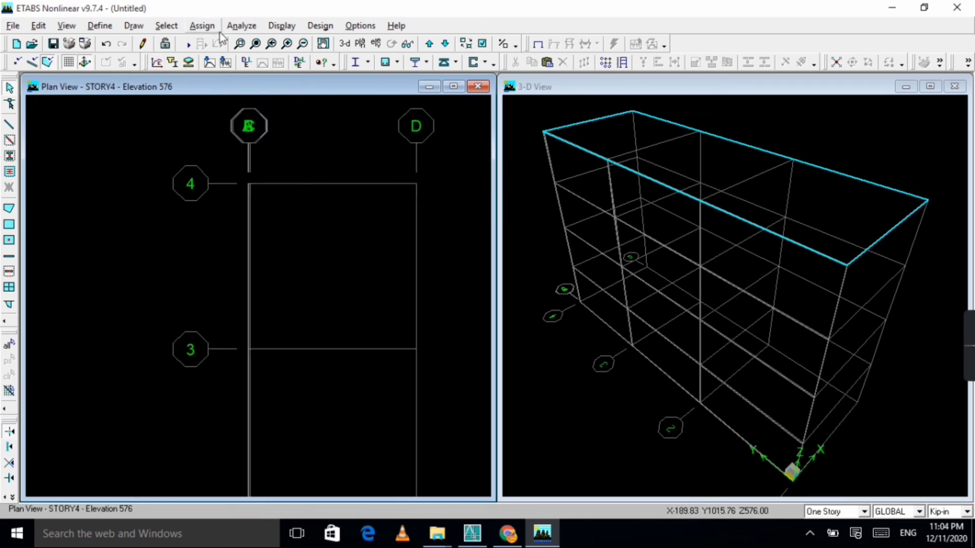
Start another new model with uniform grid spacing of 288, four stories and Grid Only.
click(12, 25)
click(23, 58)
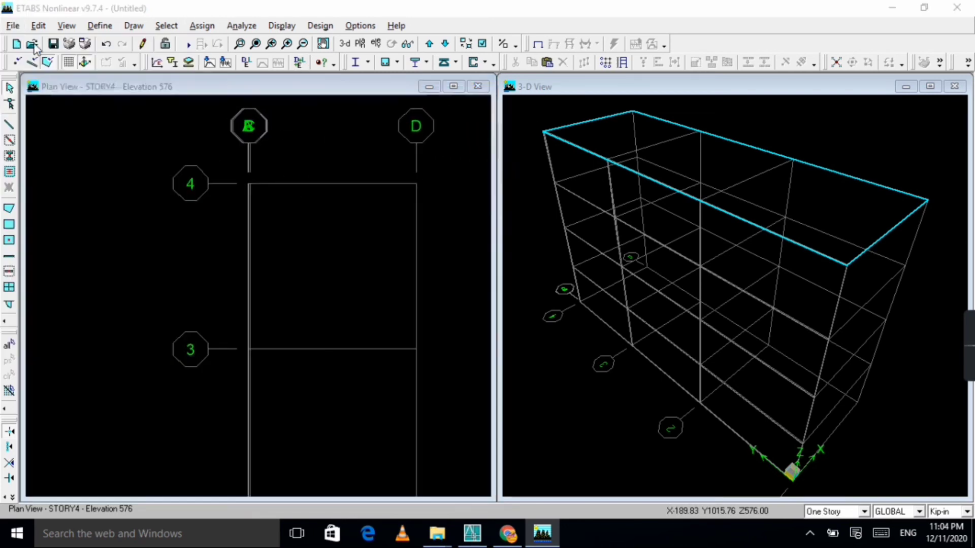
click(495, 321)
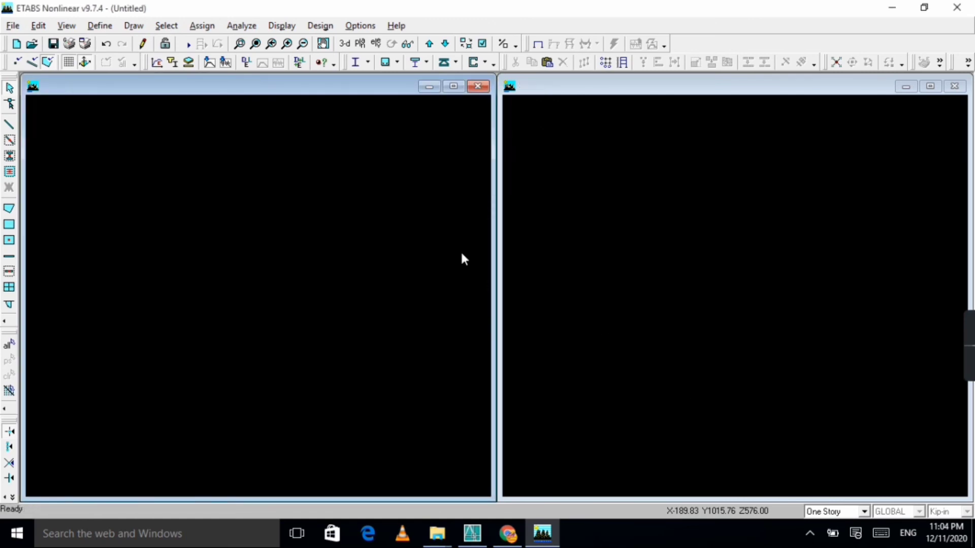
click(558, 301)
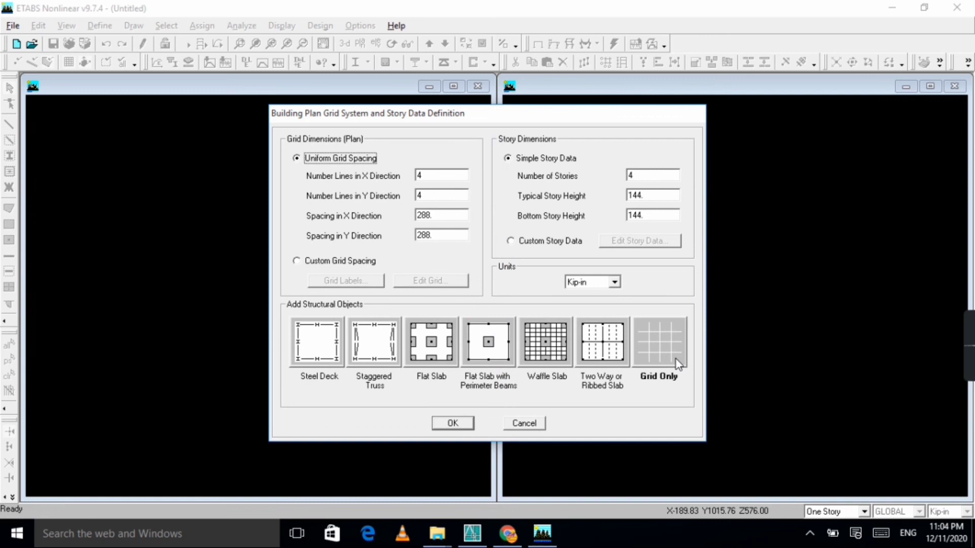
click(676, 359)
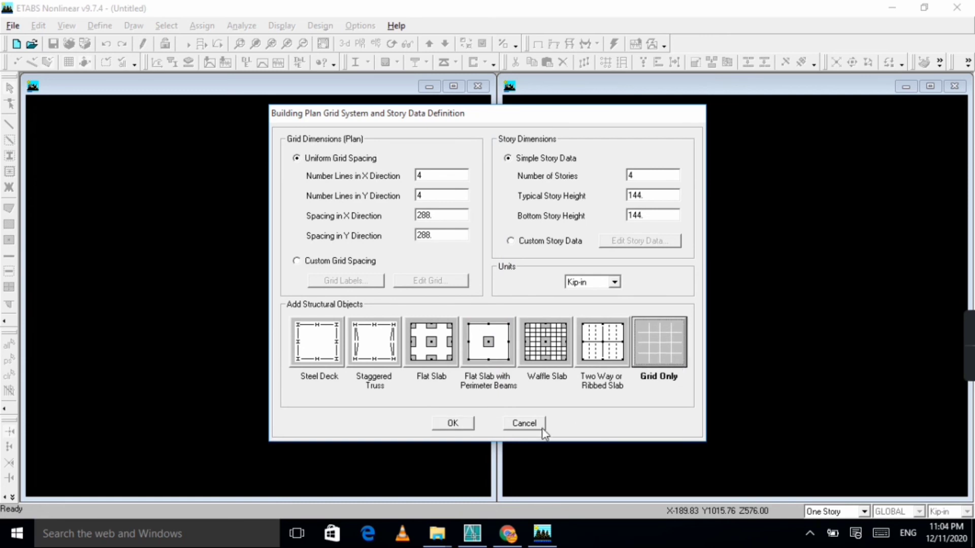
click(464, 423)
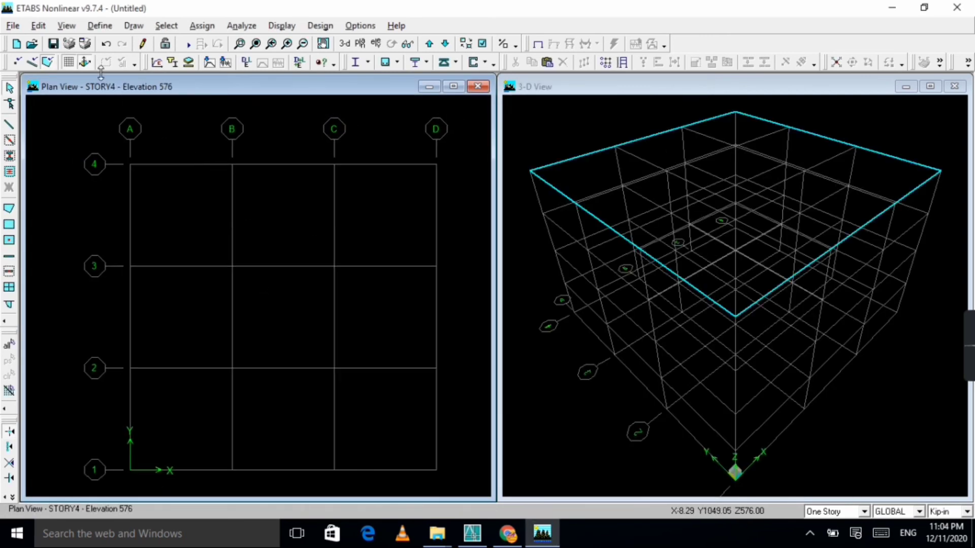
Open the story data for editing, review the story heights and similarity settings, and accept the table.
click(38, 26)
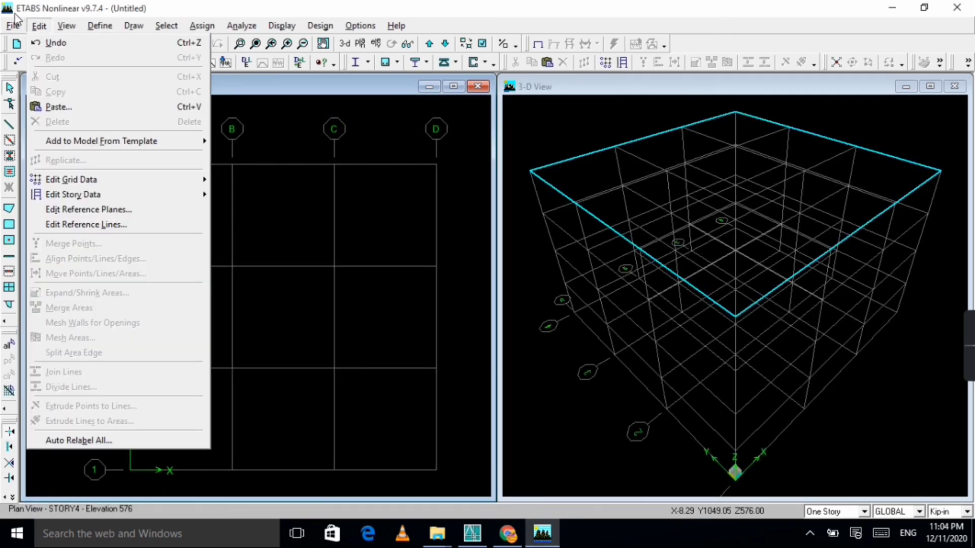
click(13, 25)
click(38, 26)
mouse_move(23, 29)
mouse_move(60, 183)
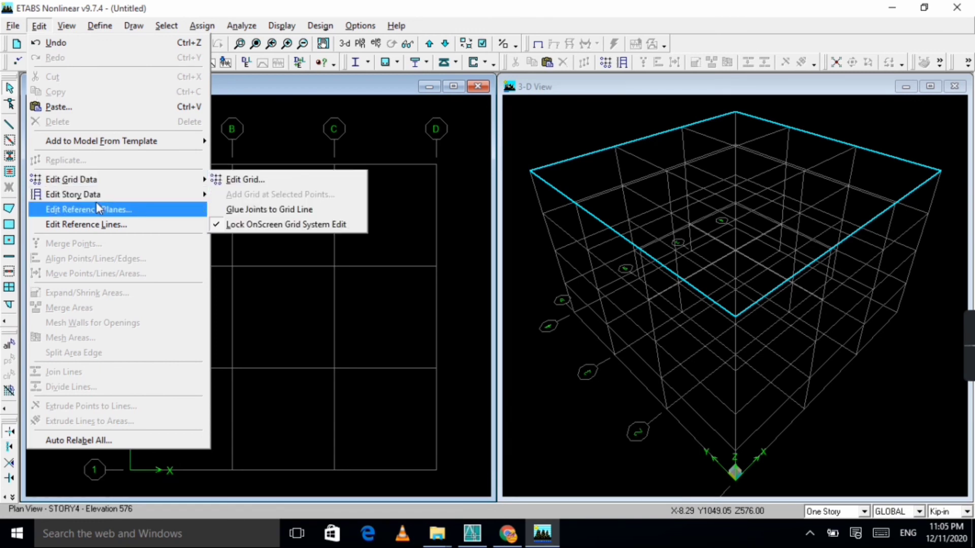
mouse_move(94, 198)
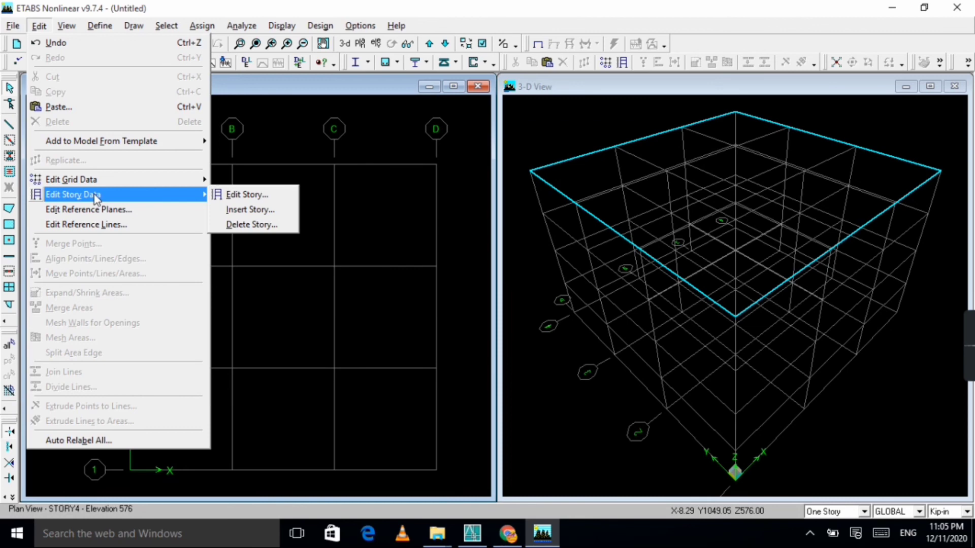
click(238, 196)
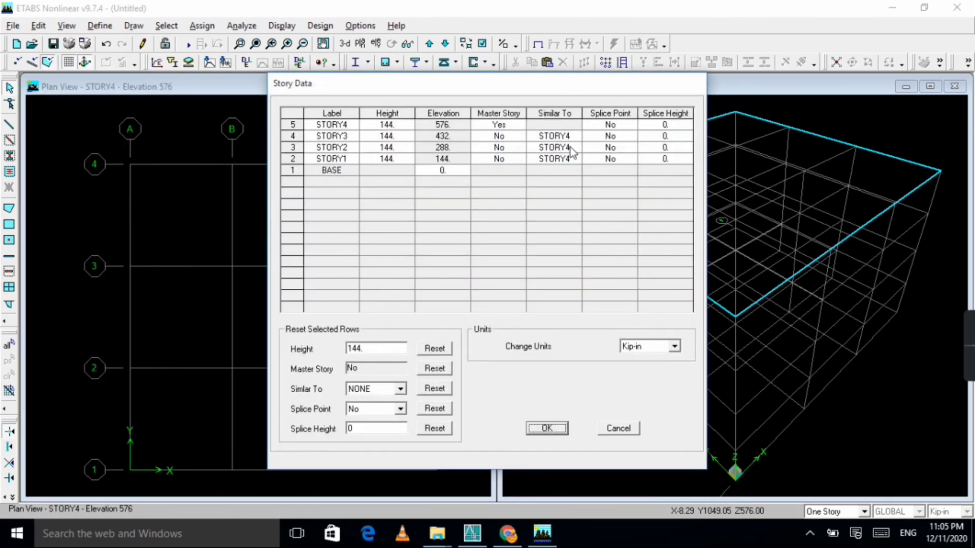
click(547, 428)
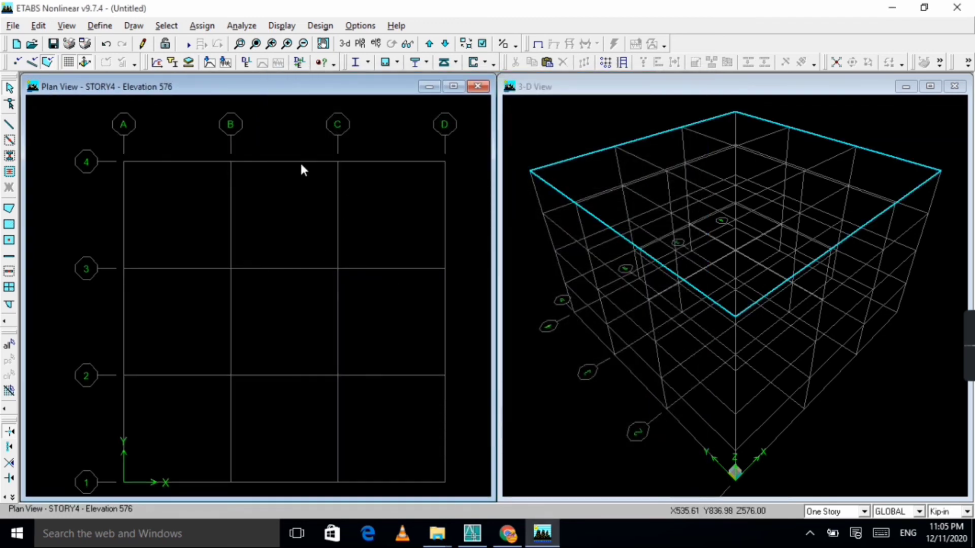
click(39, 25)
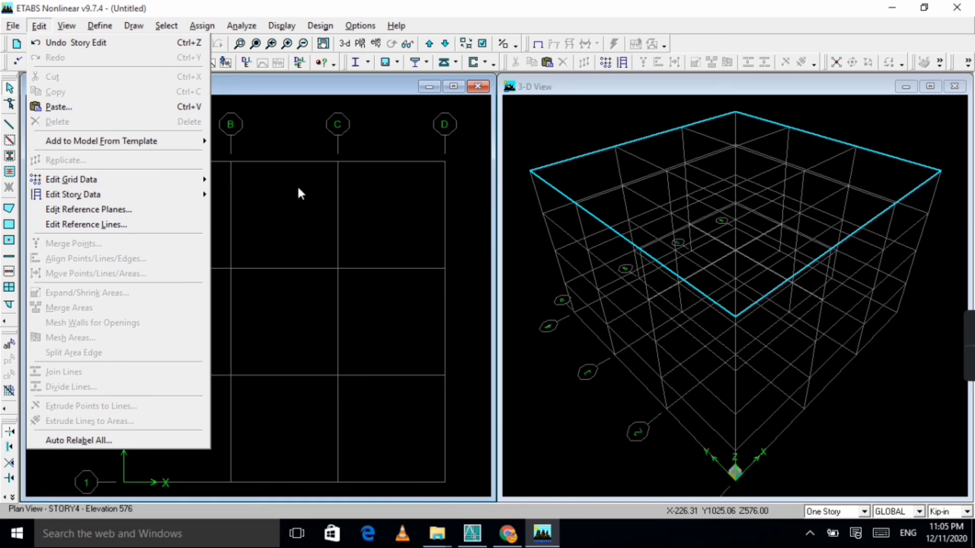
click(362, 254)
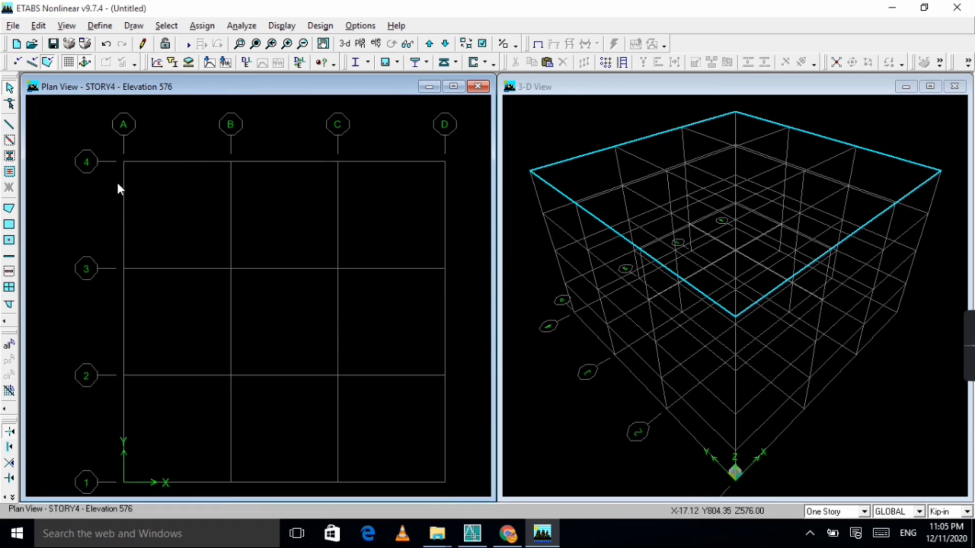
click(38, 26)
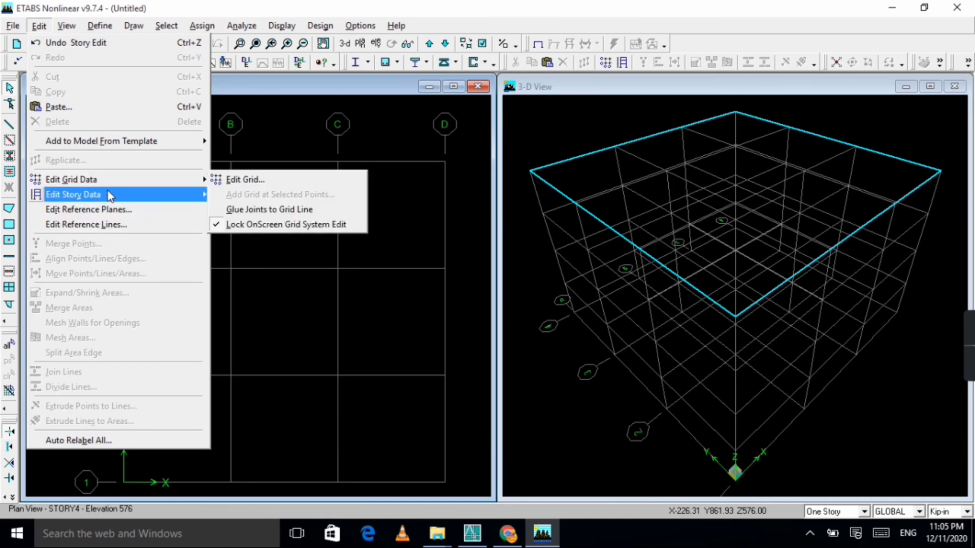
mouse_move(114, 184)
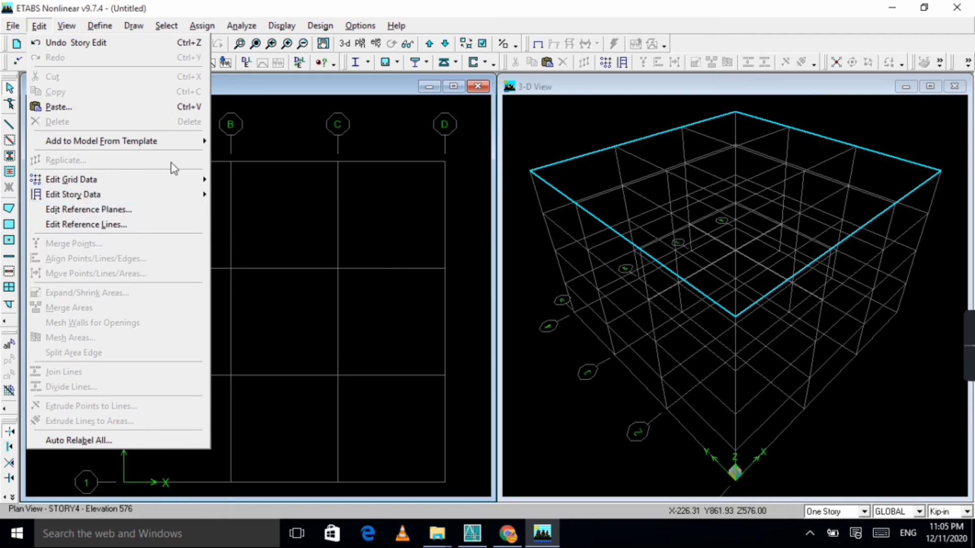
click(66, 26)
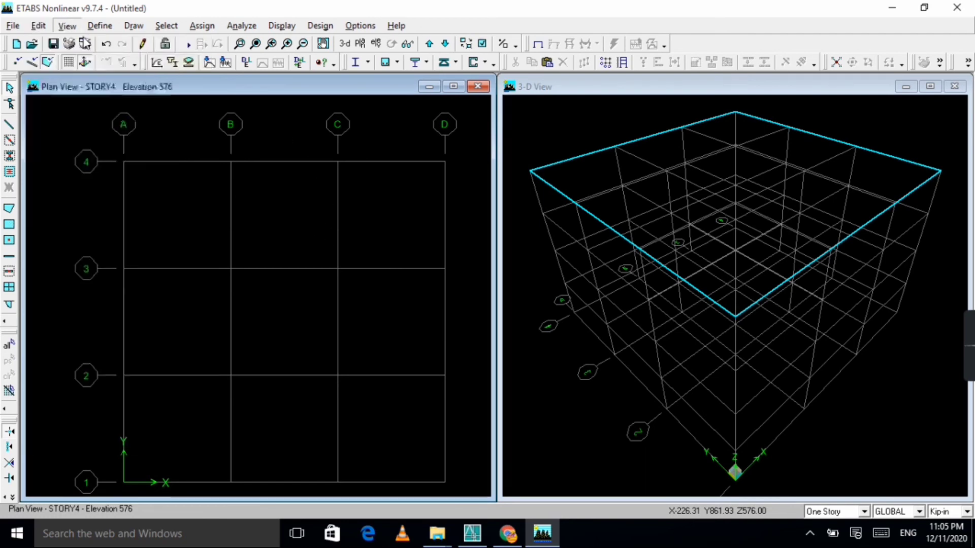
click(40, 25)
click(39, 26)
click(12, 26)
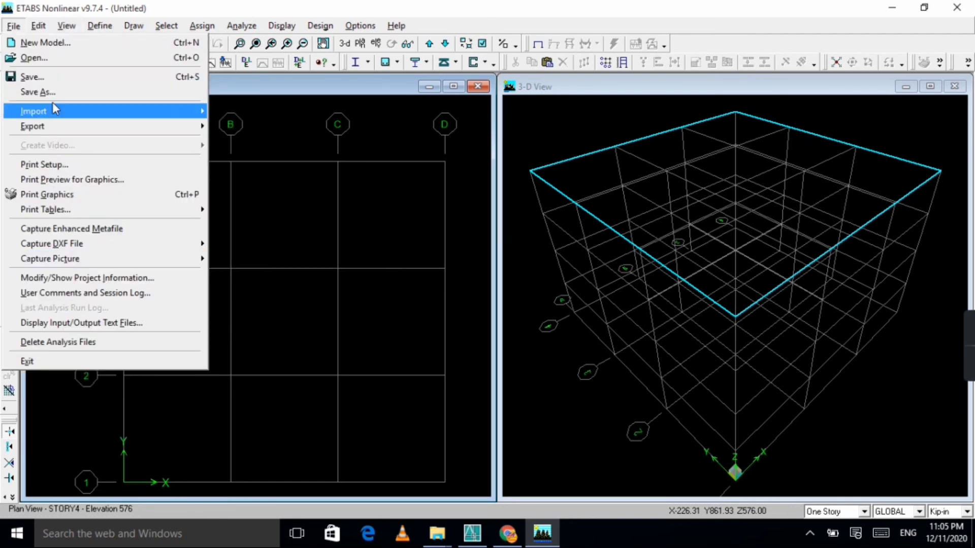
key(Right)
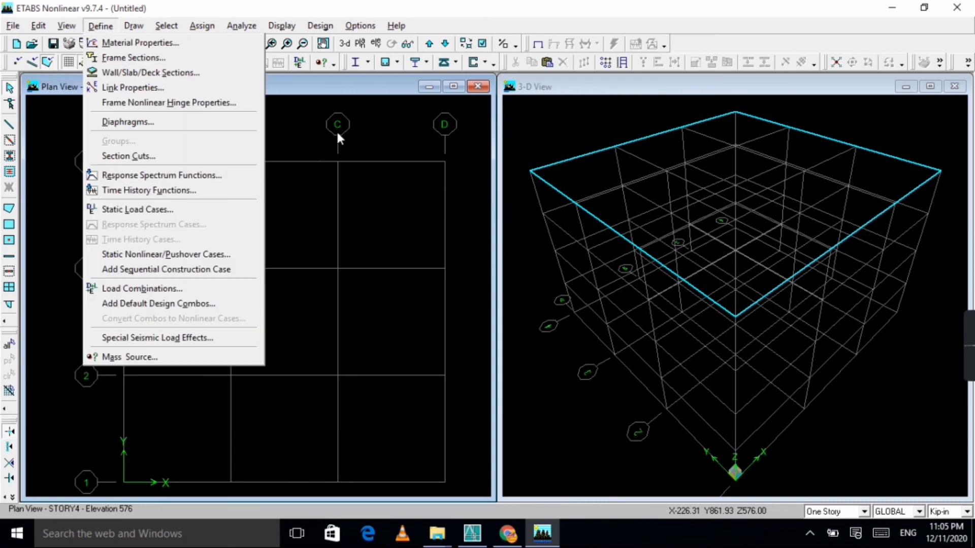
click(398, 121)
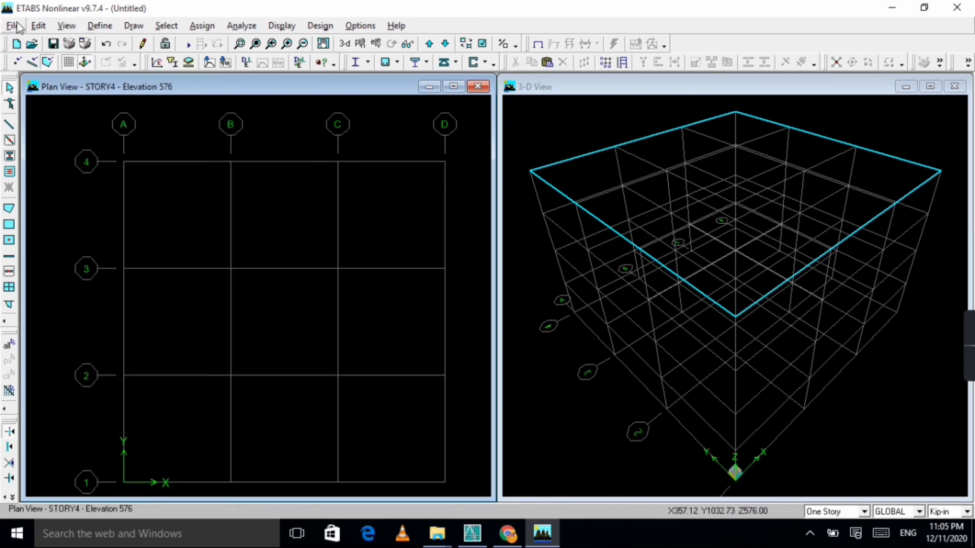